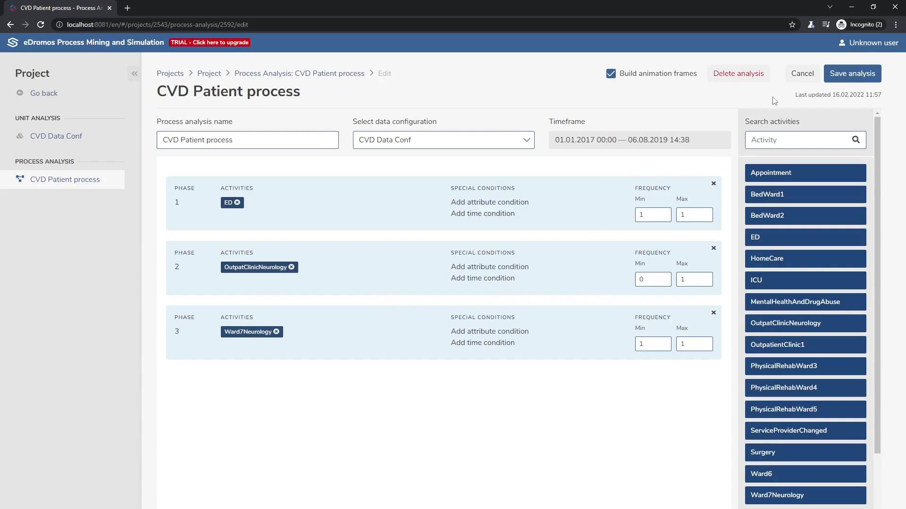
- Save the CVD Patient process analysis and save it as a simulation named CVD Patient process simulation with capacity 1 for every activity
{"action": "left_click", "coordinate": [853, 74]}
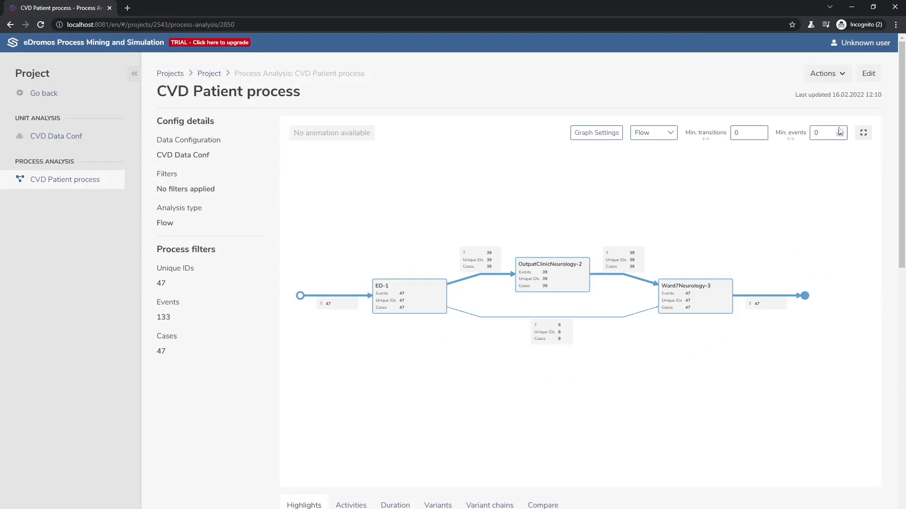
{"action": "left_click", "coordinate": [829, 77]}
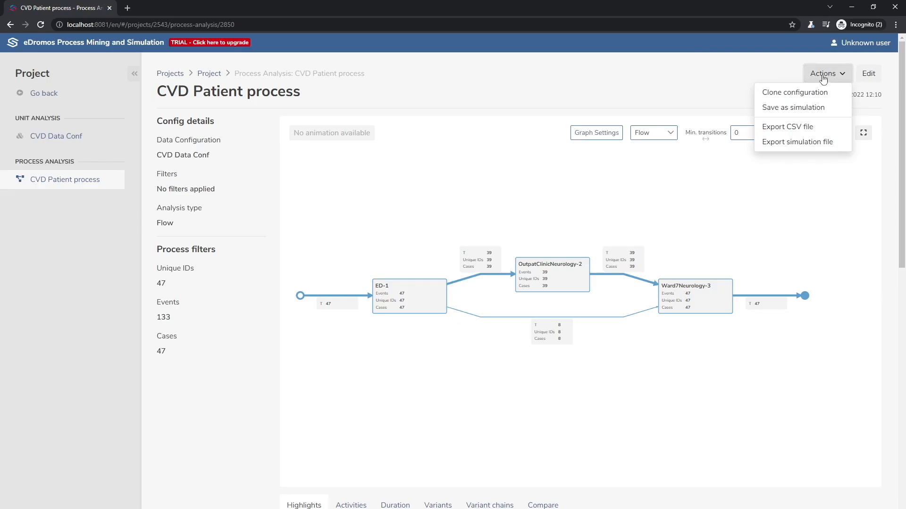
{"action": "left_click", "coordinate": [796, 108]}
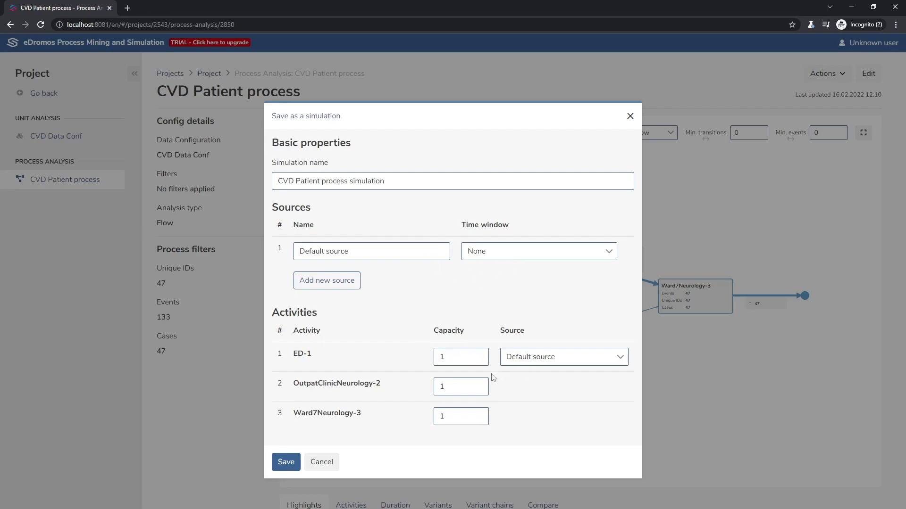
{"action": "left_click", "coordinate": [285, 462]}
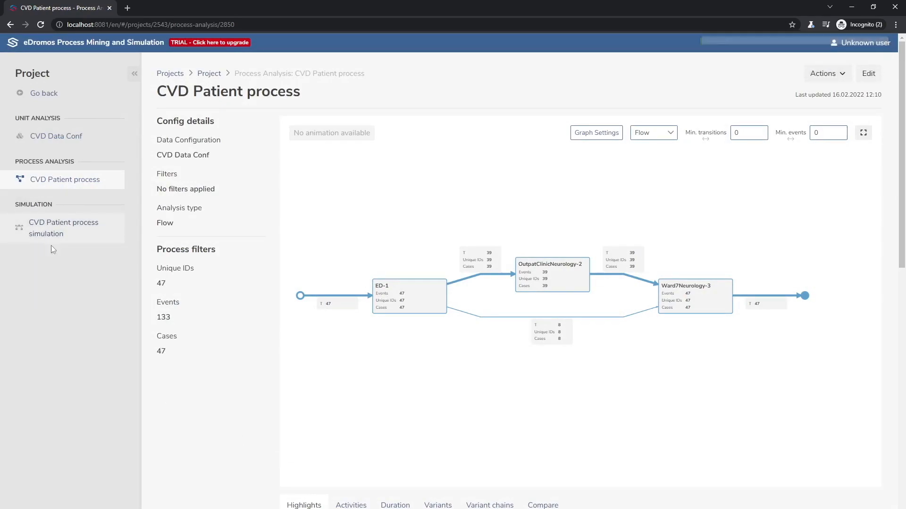
- Open the CVD Patient process simulation and run it with its 365-day duration
{"action": "left_click", "coordinate": [66, 222]}
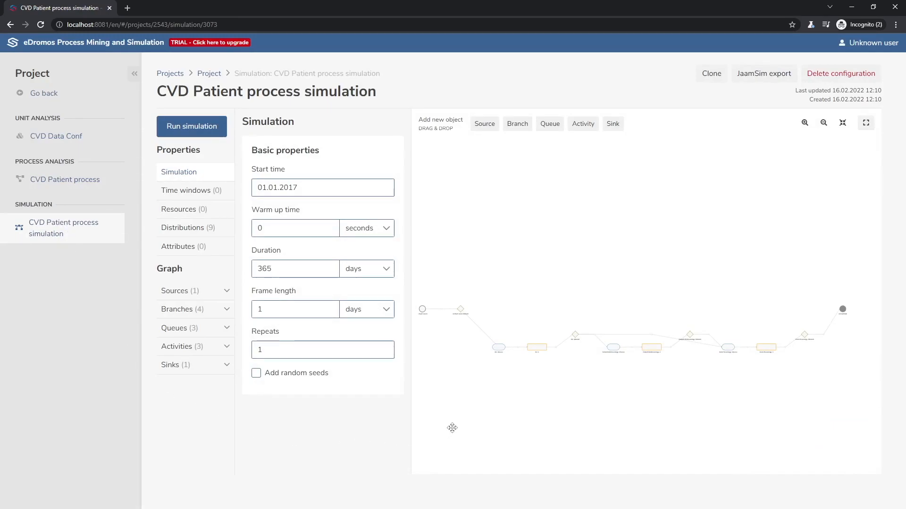
{"action": "left_click", "coordinate": [188, 131]}
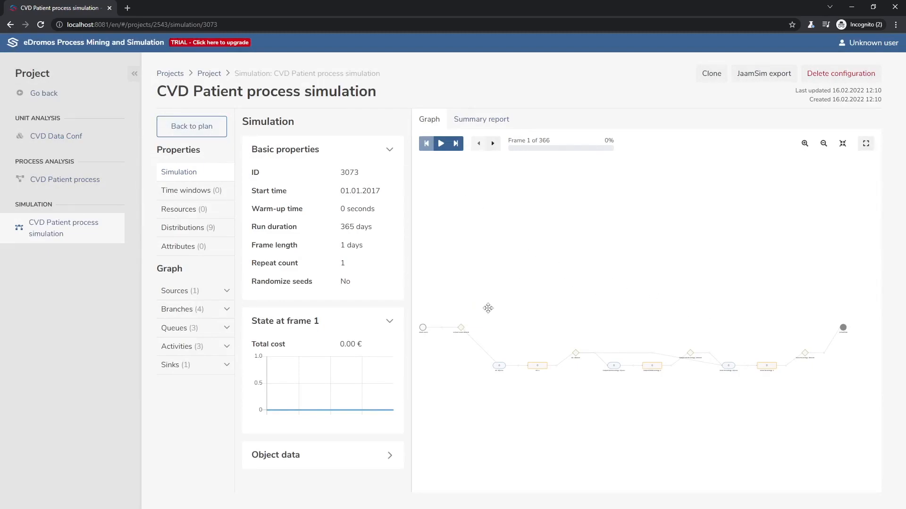
- Examine the simulation graph from the default source through the ED, outpatient clinic and ward activities to the sink
{"action": "left_click_drag", "start_coordinate": [507, 345], "coordinate": [558, 290]}
{"action": "scroll", "coordinate": [558, 291], "scroll_direction": "up", "scroll_amount": 5}
{"action": "left_click_drag", "start_coordinate": [574, 343], "coordinate": [626, 350]}
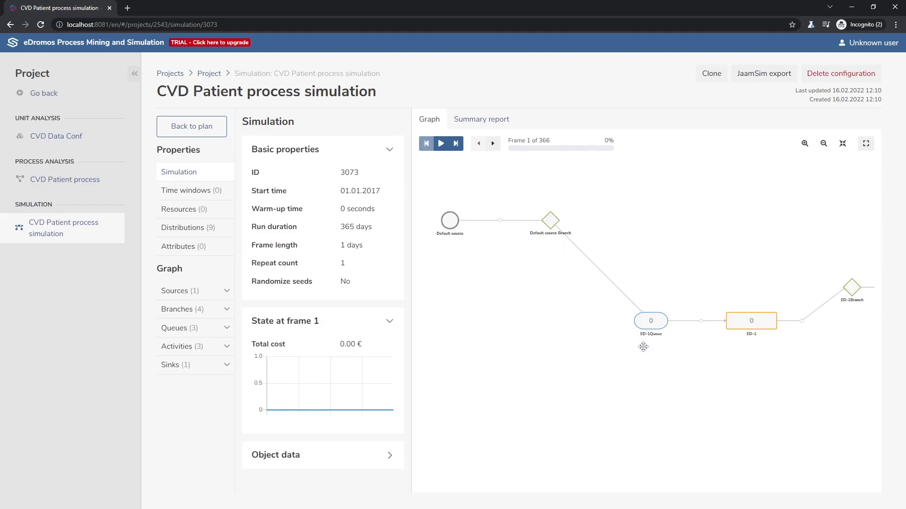
{"action": "left_click_drag", "start_coordinate": [736, 355], "coordinate": [502, 360]}
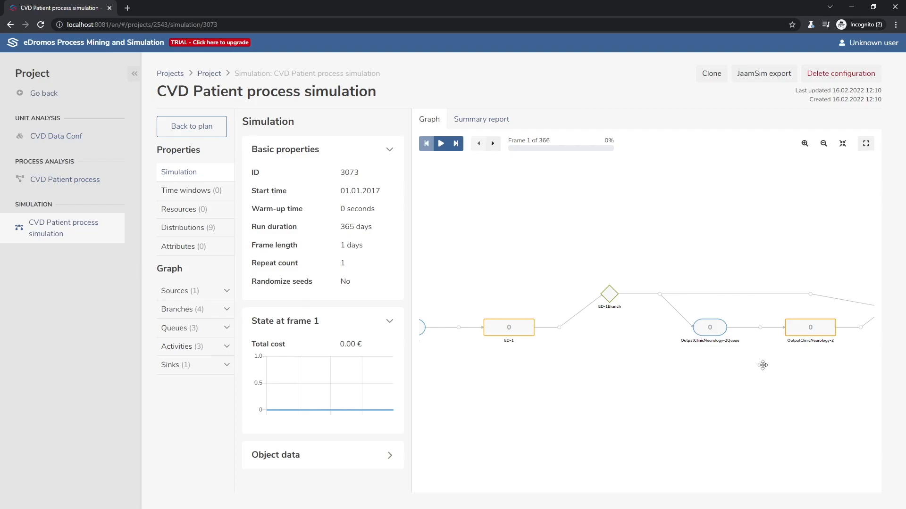
{"action": "left_click_drag", "start_coordinate": [800, 376], "coordinate": [555, 329]}
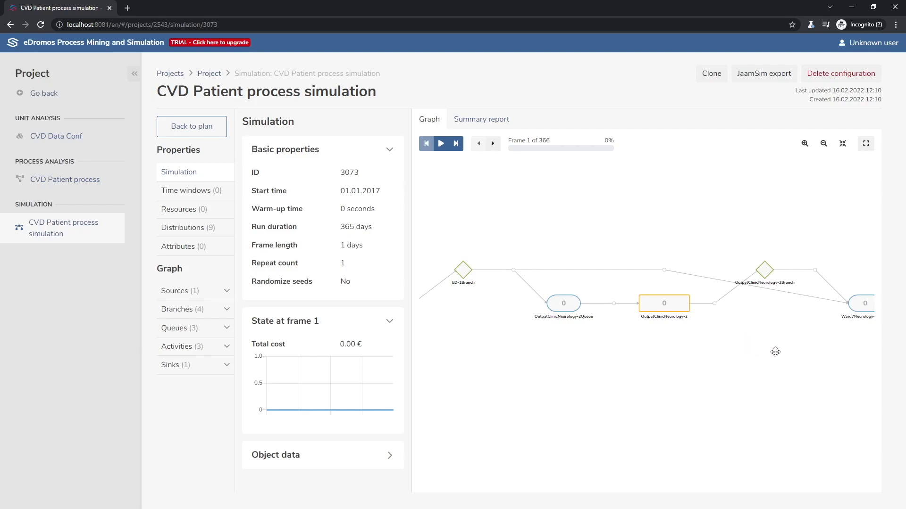
{"action": "left_click_drag", "start_coordinate": [776, 351], "coordinate": [467, 421]}
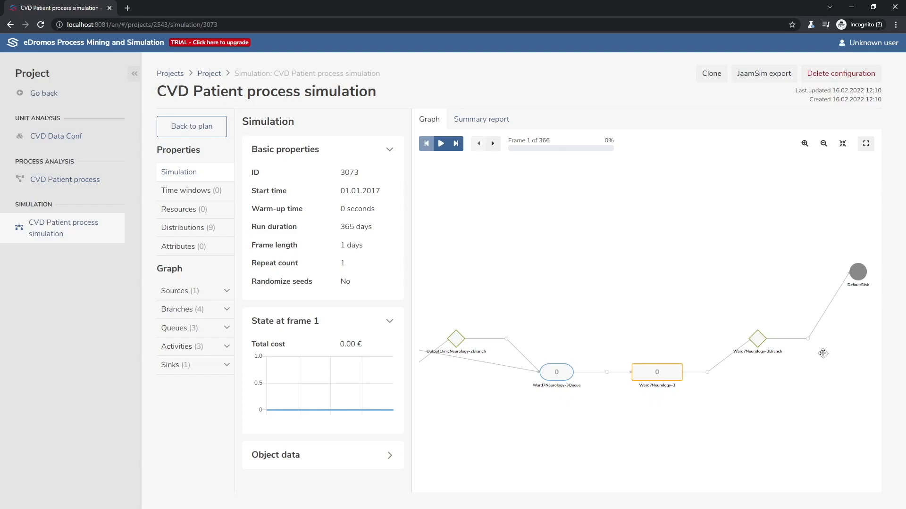
{"action": "left_click_drag", "start_coordinate": [682, 425], "coordinate": [719, 390]}
{"action": "scroll", "coordinate": [559, 394], "scroll_direction": "down", "scroll_amount": 4}
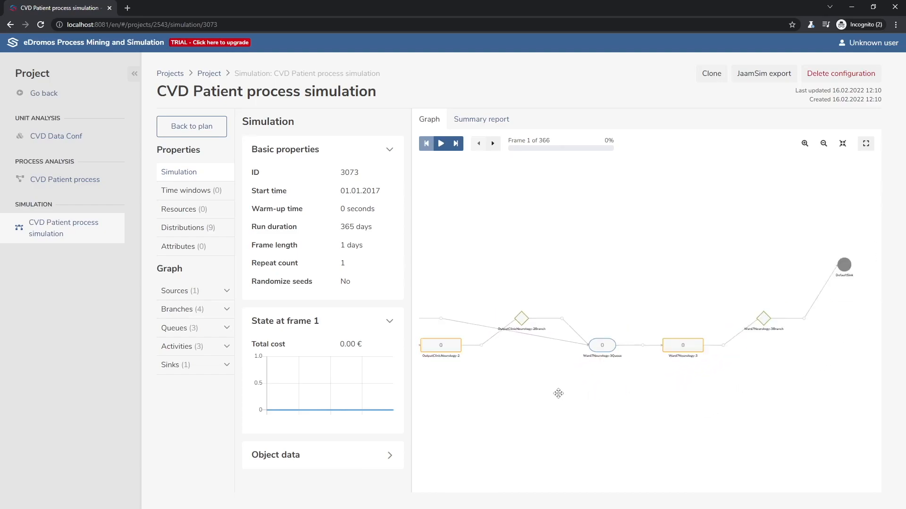
{"action": "left_click_drag", "start_coordinate": [554, 418], "coordinate": [644, 415]}
{"action": "scroll", "coordinate": [650, 415], "scroll_direction": "down", "scroll_amount": 3}
{"action": "scroll", "coordinate": [650, 415], "scroll_direction": "down", "scroll_amount": 1}
{"action": "scroll", "coordinate": [615, 414], "scroll_direction": "down", "scroll_amount": 1}
{"action": "scroll", "coordinate": [643, 415], "scroll_direction": "down", "scroll_amount": 1}
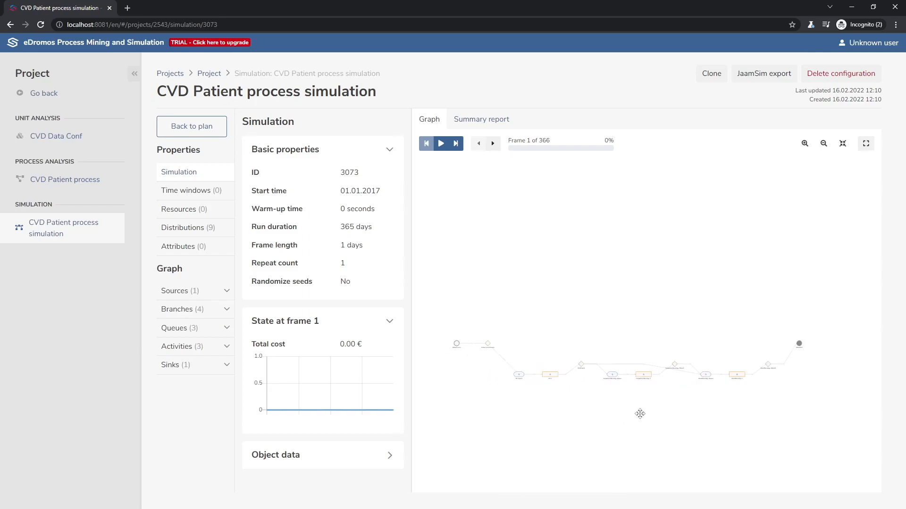
{"action": "scroll", "coordinate": [640, 414], "scroll_direction": "up", "scroll_amount": 1}
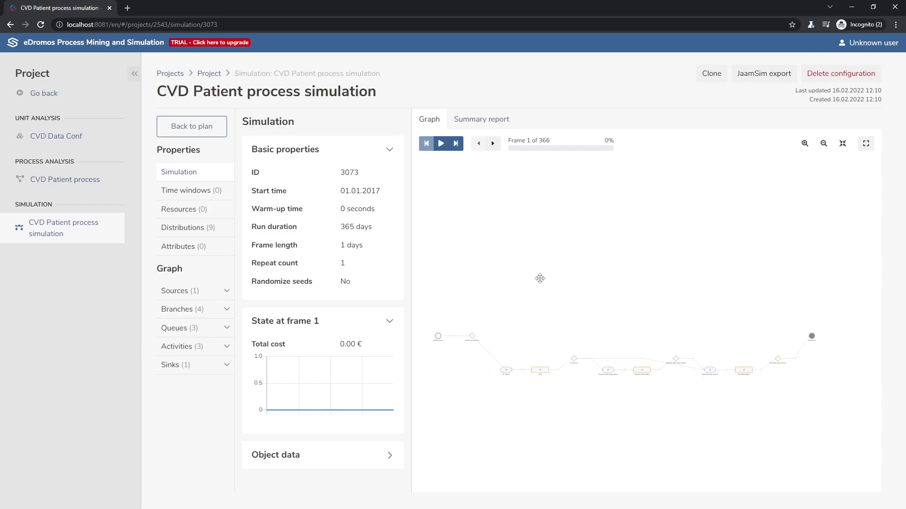
- Play the simulation animation and pause it about halfway, at frame 185
{"action": "left_click", "coordinate": [441, 145]}
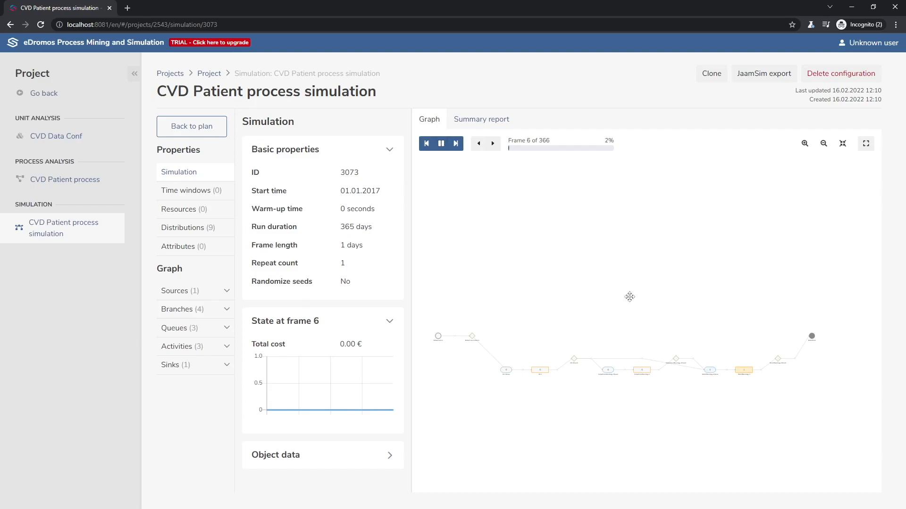
{"action": "scroll", "coordinate": [731, 391], "scroll_direction": "up", "scroll_amount": 2}
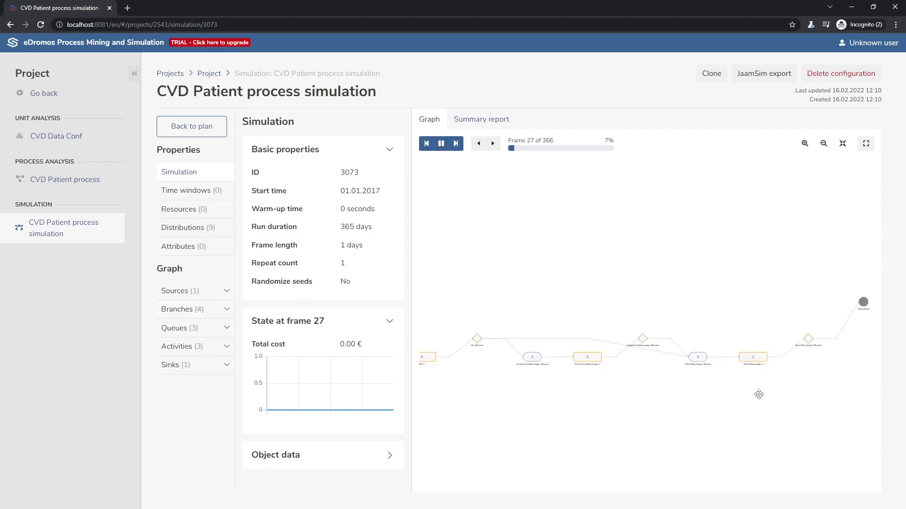
{"action": "left_click_drag", "start_coordinate": [733, 400], "coordinate": [669, 393]}
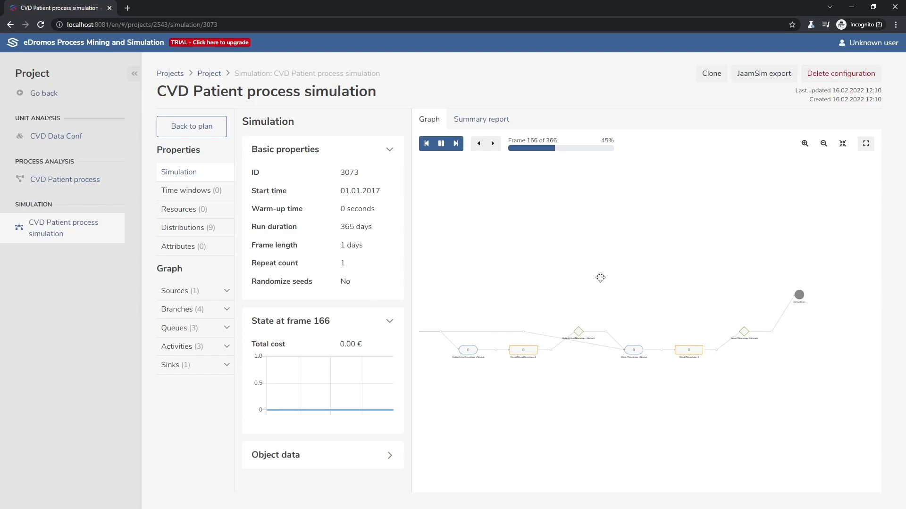
{"action": "left_click", "coordinate": [441, 143]}
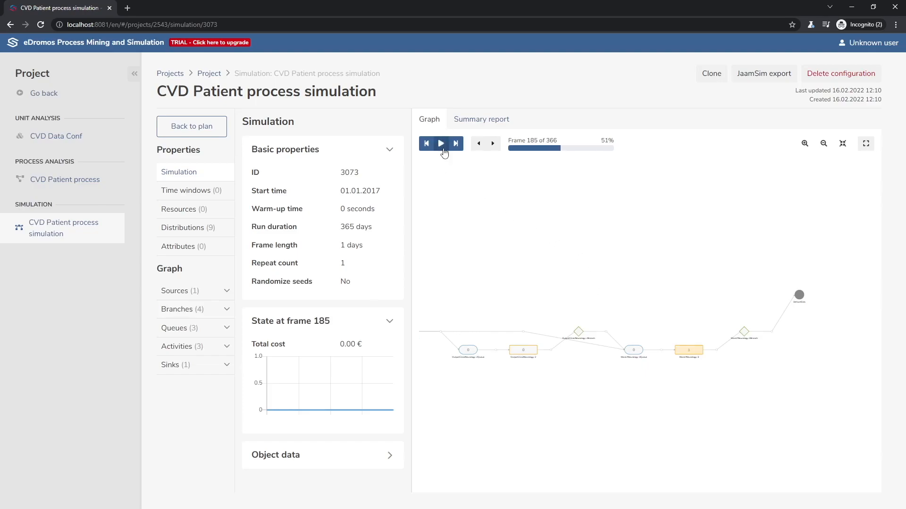
{"action": "left_click_drag", "start_coordinate": [530, 231], "coordinate": [590, 234]}
{"action": "scroll", "coordinate": [590, 234], "scroll_direction": "down", "scroll_amount": 2}
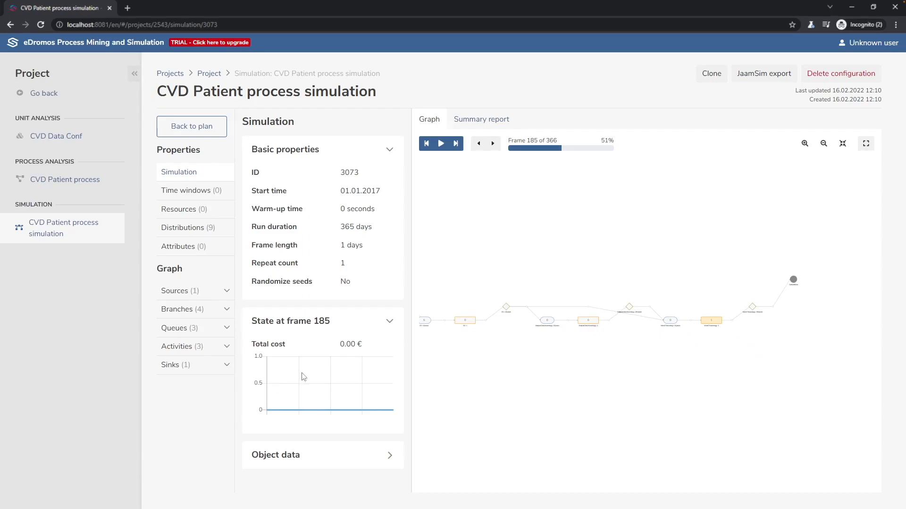
- Review the summary report, expanding the charts of the ED-1, Ward7Neurology-3 and OutpatClinicNeurology-2 queues
{"action": "left_click", "coordinate": [483, 123]}
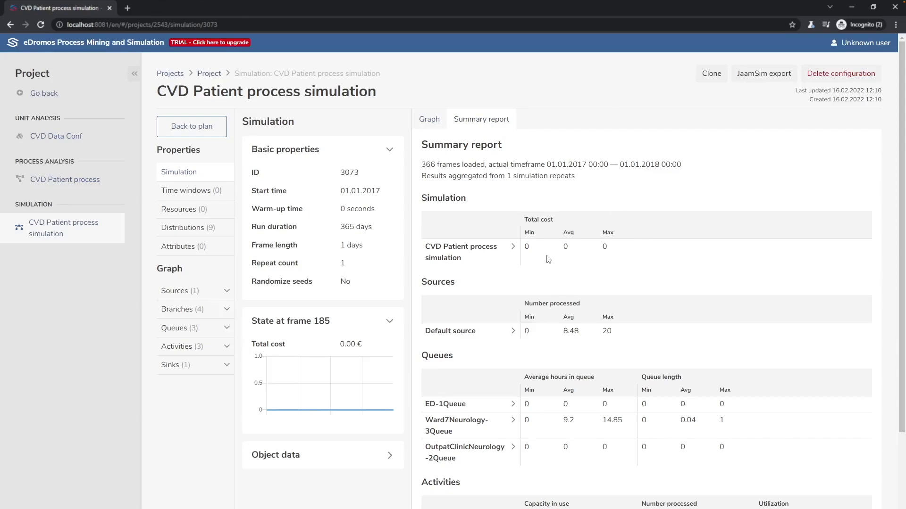
{"action": "scroll", "coordinate": [679, 243], "scroll_direction": "down", "scroll_amount": 2}
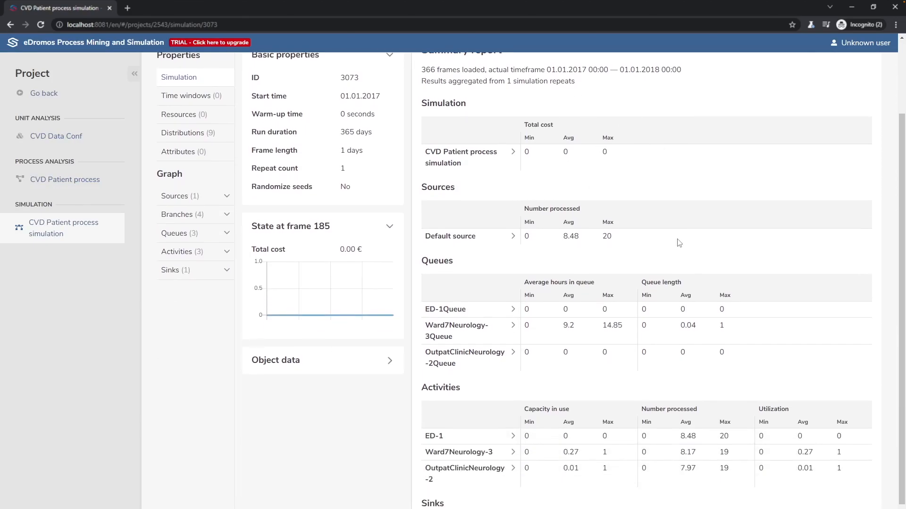
{"action": "scroll", "coordinate": [679, 243], "scroll_direction": "down", "scroll_amount": 1}
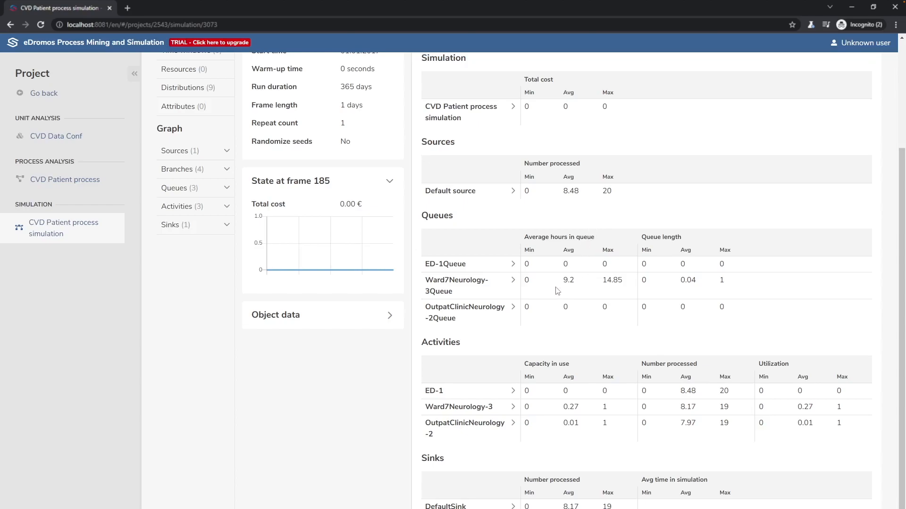
{"action": "left_click", "coordinate": [513, 282]}
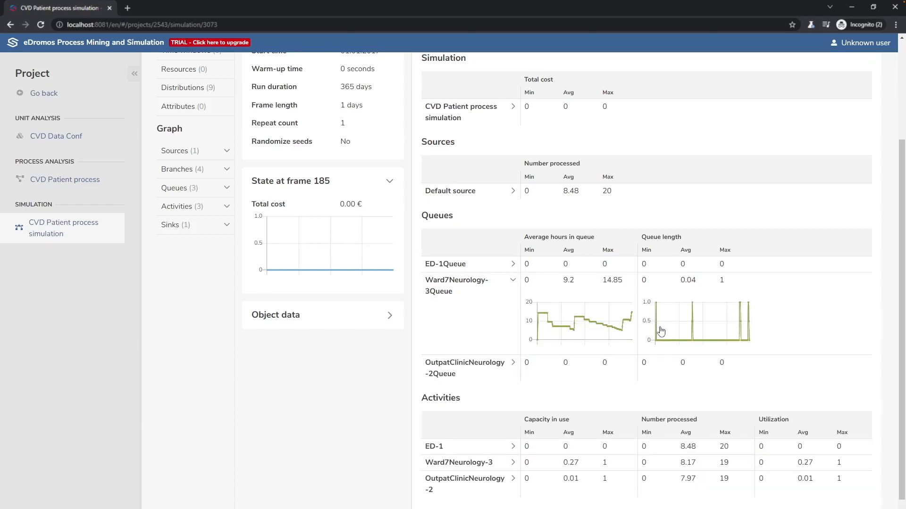
{"action": "scroll", "coordinate": [668, 330], "scroll_direction": "down", "scroll_amount": 1}
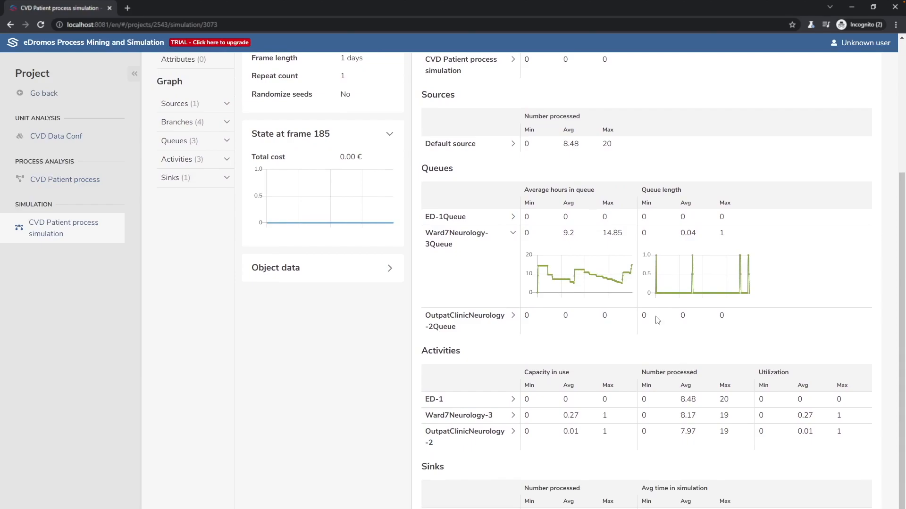
{"action": "left_click", "coordinate": [510, 220]}
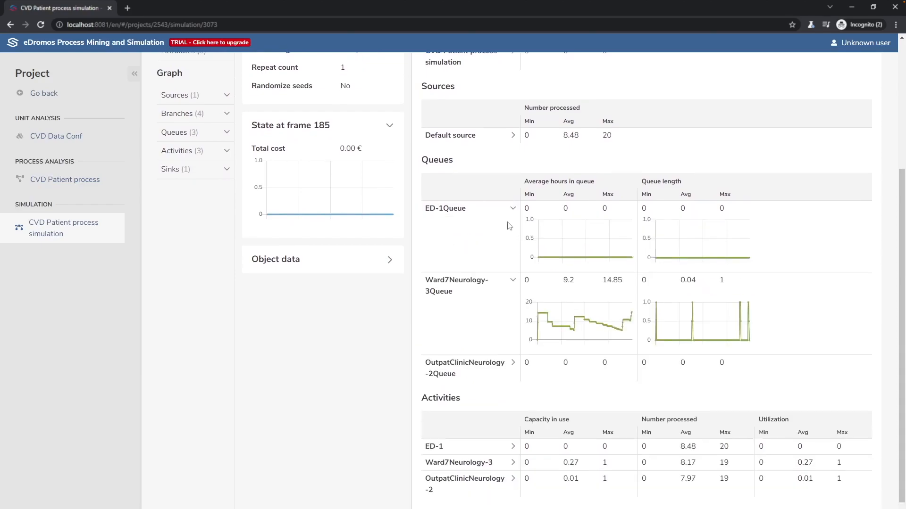
{"action": "left_click", "coordinate": [512, 363]}
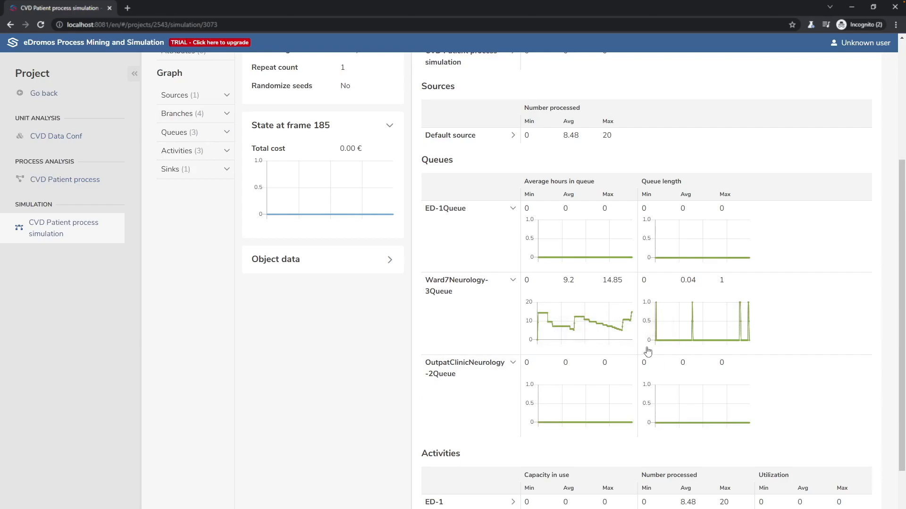
{"action": "scroll", "coordinate": [647, 351], "scroll_direction": "down", "scroll_amount": 2}
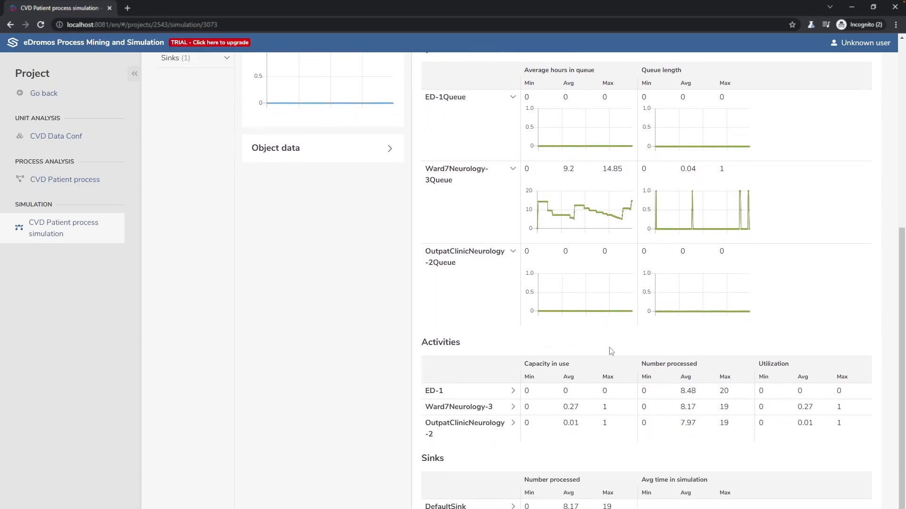
{"action": "scroll", "coordinate": [611, 352], "scroll_direction": "up", "scroll_amount": 6}
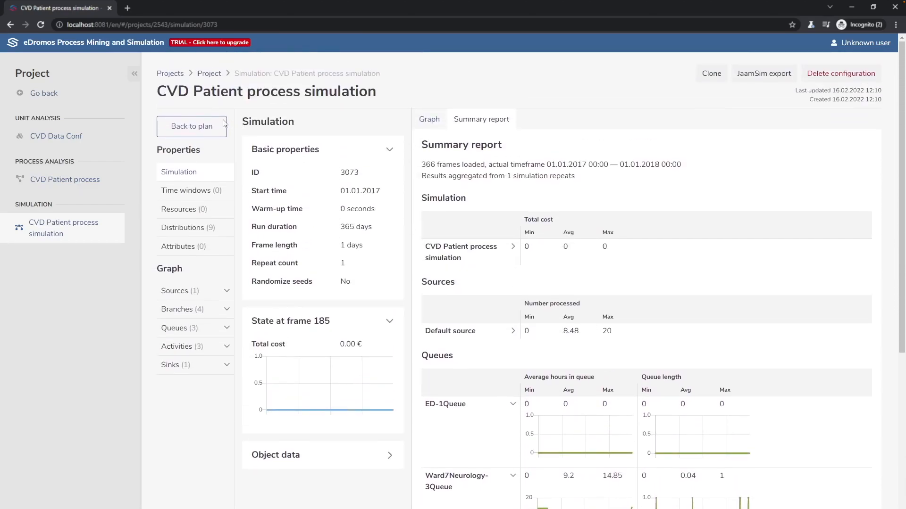
- Return to the simulation plan and set the multiplier of the Default source Interarrival distribution to 0.1
{"action": "left_click", "coordinate": [194, 129]}
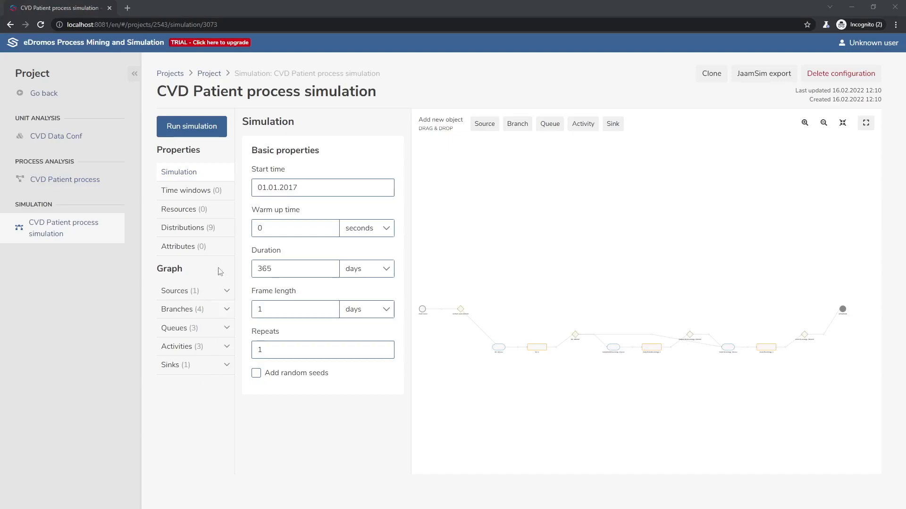
{"action": "left_click", "coordinate": [189, 229]}
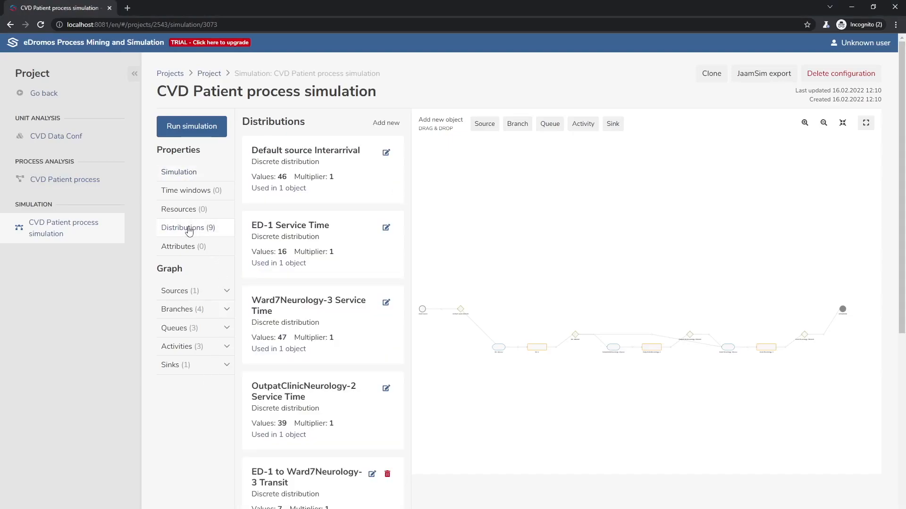
{"action": "left_click", "coordinate": [386, 154]}
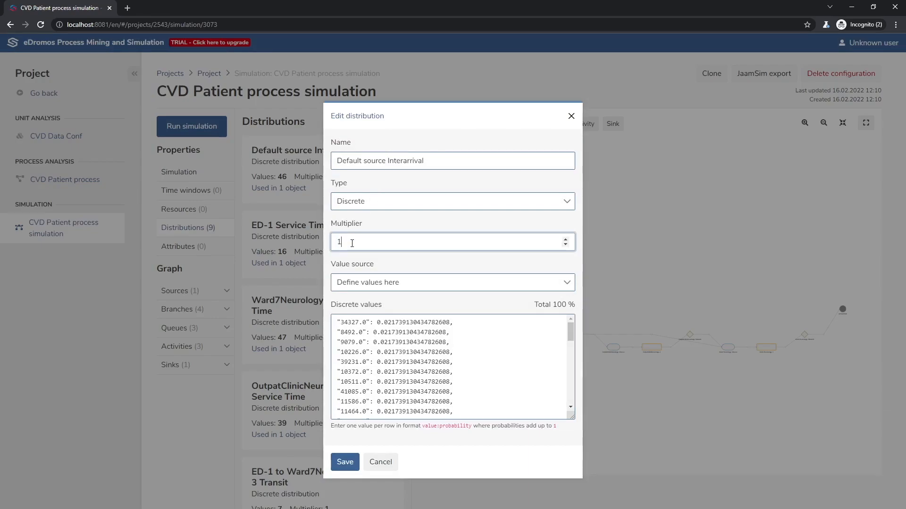
{"action": "key", "text": "BackSpace"}
{"action": "type", "text": "0.1"}
{"action": "left_click", "coordinate": [344, 463]}
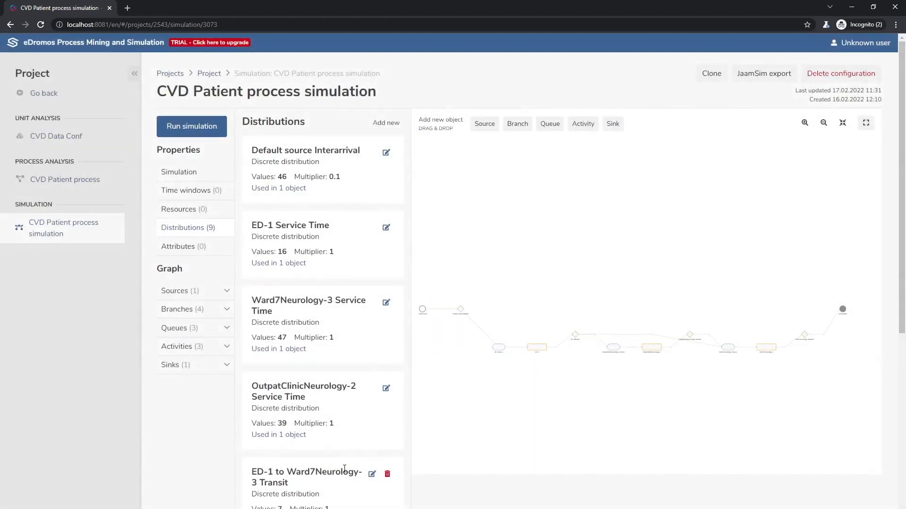
- Rerun the simulation and play its animation with the Ward7Neurology-3 queue and activity in view
{"action": "left_click", "coordinate": [192, 171]}
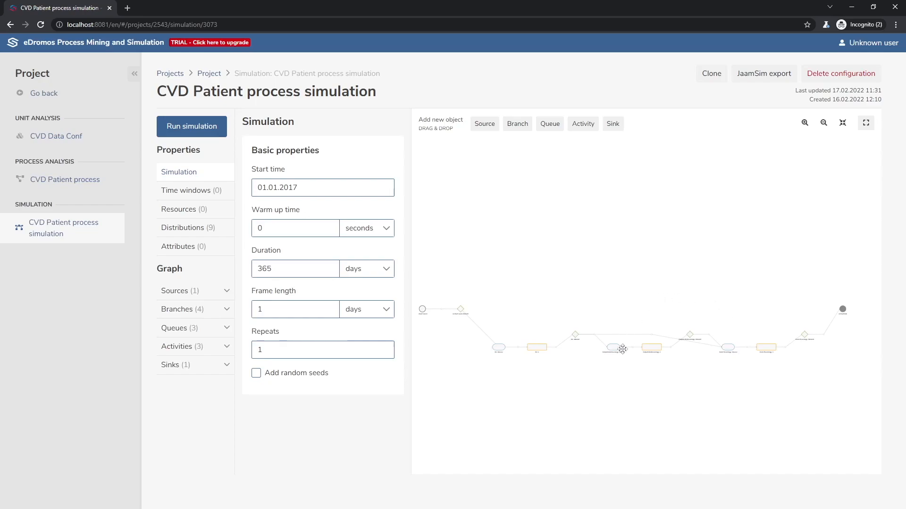
{"action": "left_click", "coordinate": [186, 132]}
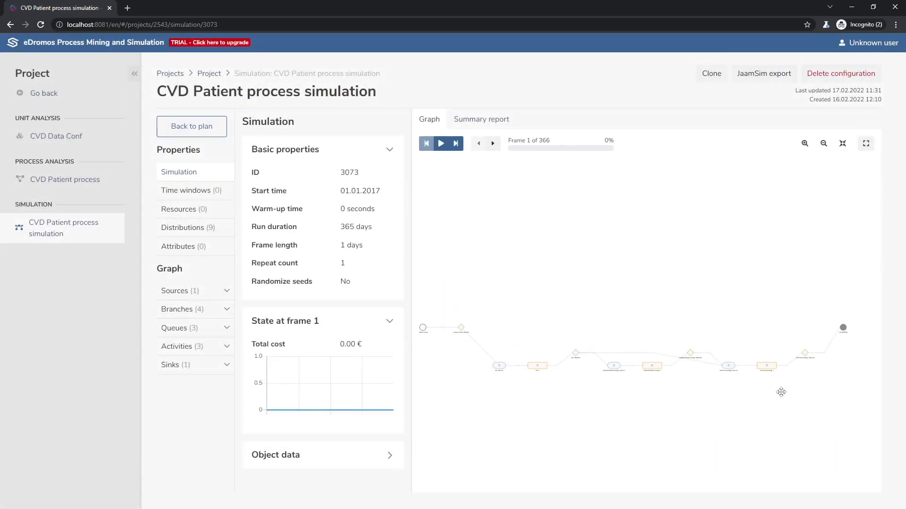
{"action": "scroll", "coordinate": [766, 379], "scroll_direction": "up", "scroll_amount": 1}
{"action": "scroll", "coordinate": [765, 379], "scroll_direction": "up", "scroll_amount": 4}
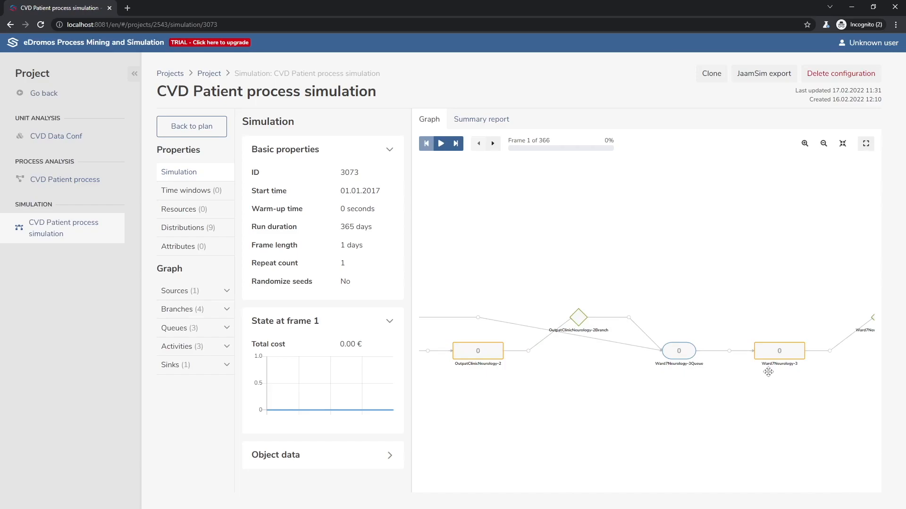
{"action": "left_click_drag", "start_coordinate": [738, 381], "coordinate": [696, 380]}
{"action": "left_click", "coordinate": [441, 143]}
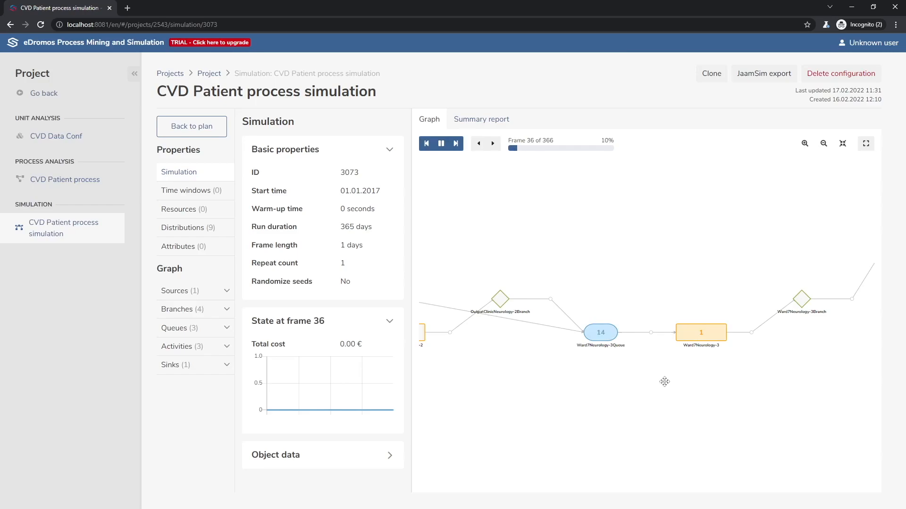
- Watch the animation continue with the whole process graph in view, and pause it
{"action": "scroll", "coordinate": [664, 381], "scroll_direction": "down", "scroll_amount": 5}
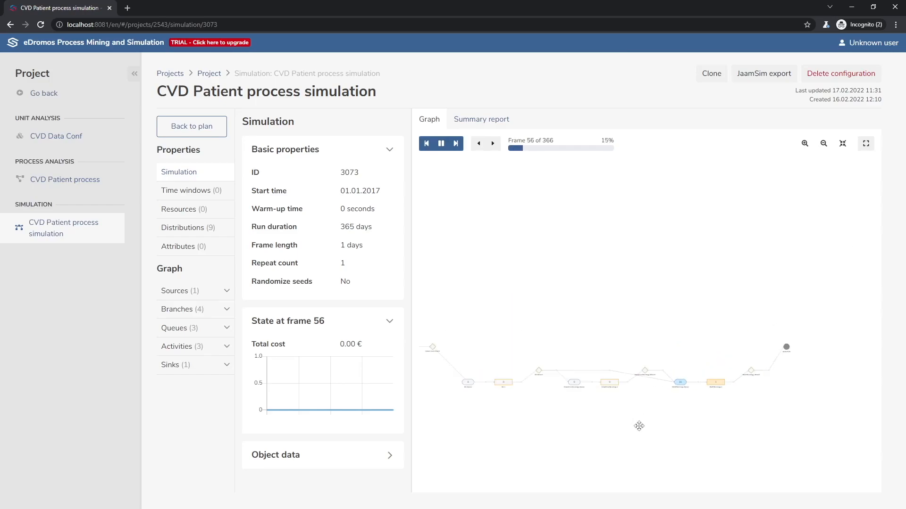
{"action": "left_click_drag", "start_coordinate": [667, 418], "coordinate": [692, 411]}
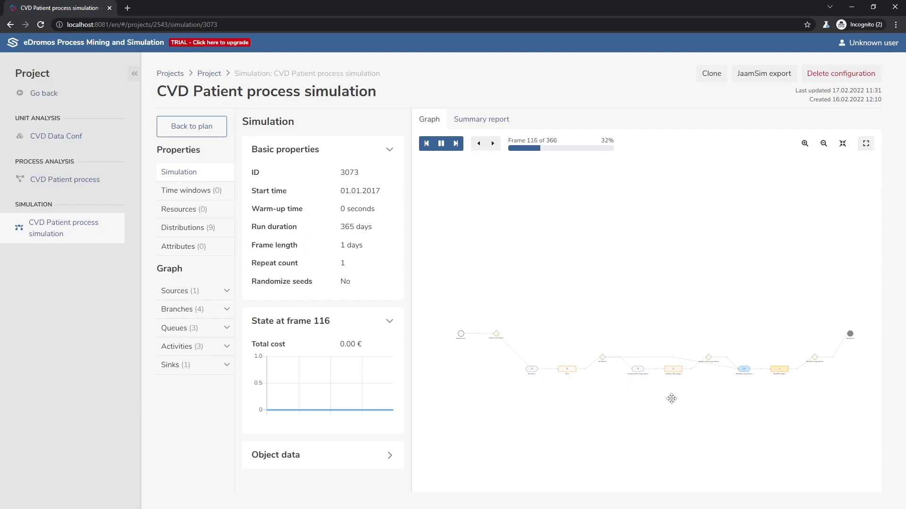
{"action": "left_click", "coordinate": [442, 144]}
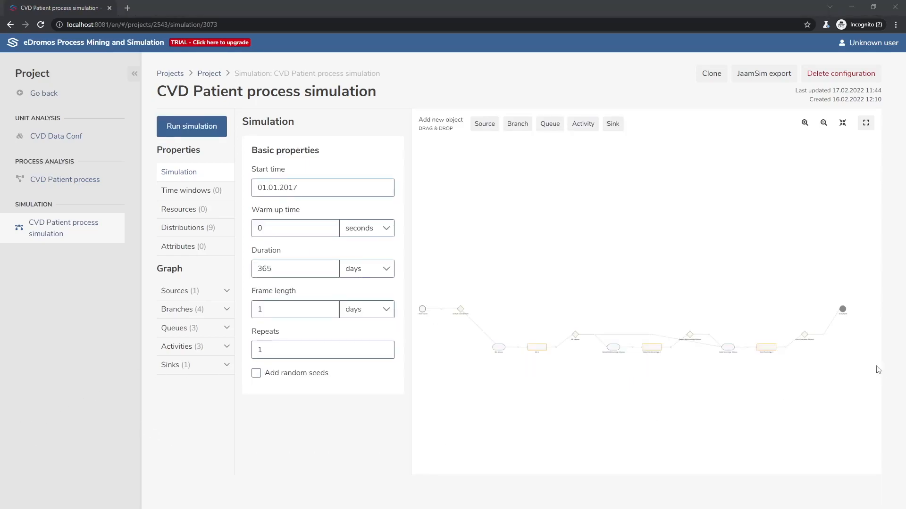
- Add a new queue above Ward7Neurology-3Queue and a new activity above Ward7Neurology-3 in the simulation plan
{"action": "scroll", "coordinate": [825, 354], "scroll_direction": "up", "scroll_amount": 5}
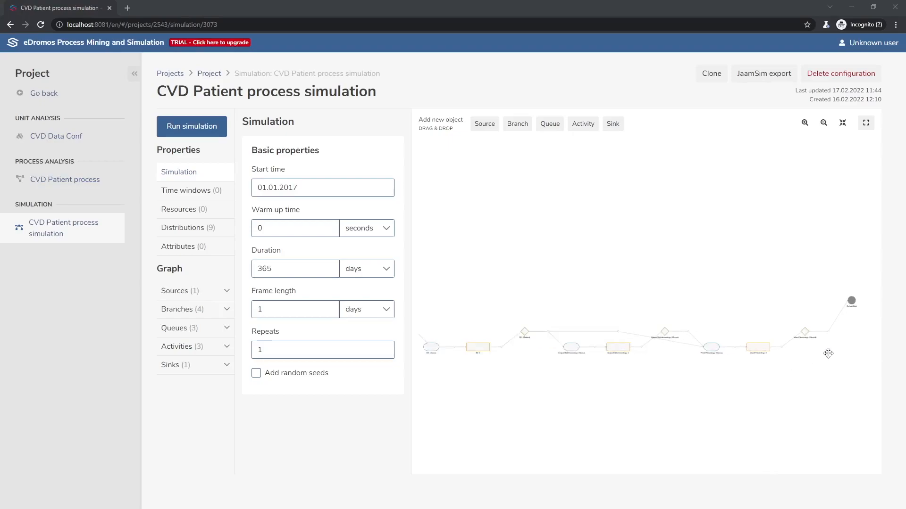
{"action": "scroll", "coordinate": [828, 354], "scroll_direction": "up", "scroll_amount": 1}
{"action": "left_click_drag", "start_coordinate": [550, 124], "coordinate": [583, 293]}
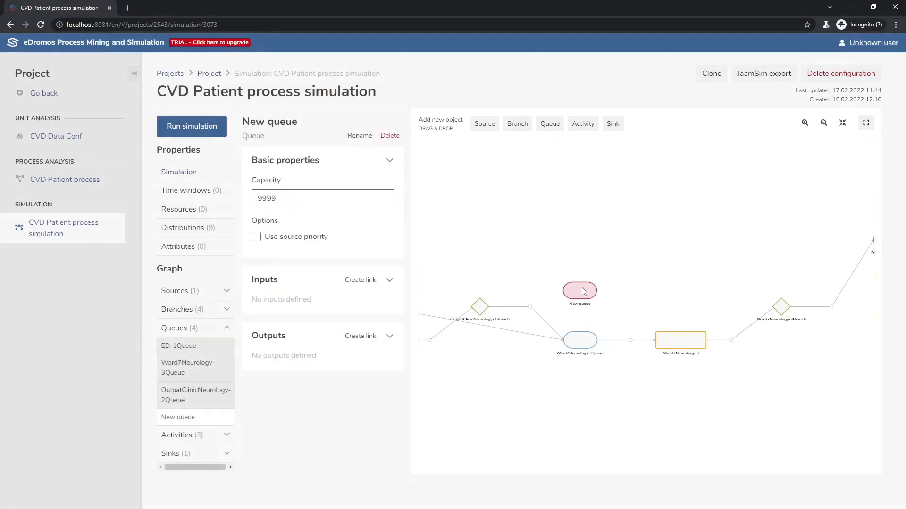
{"action": "left_click_drag", "start_coordinate": [589, 140], "coordinate": [681, 293]}
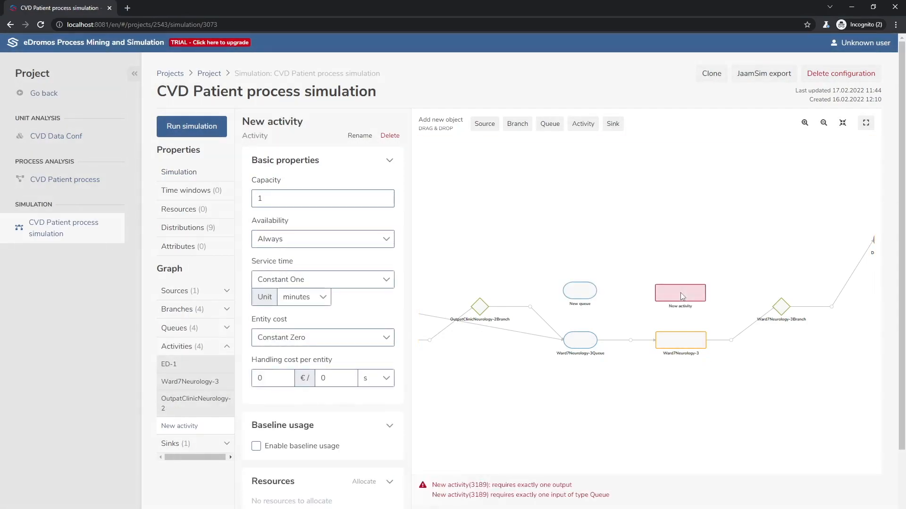
- Link OutpatClinicNeurology-2Branch to the new queue as an input
{"action": "left_click_drag", "start_coordinate": [536, 299], "coordinate": [538, 281]}
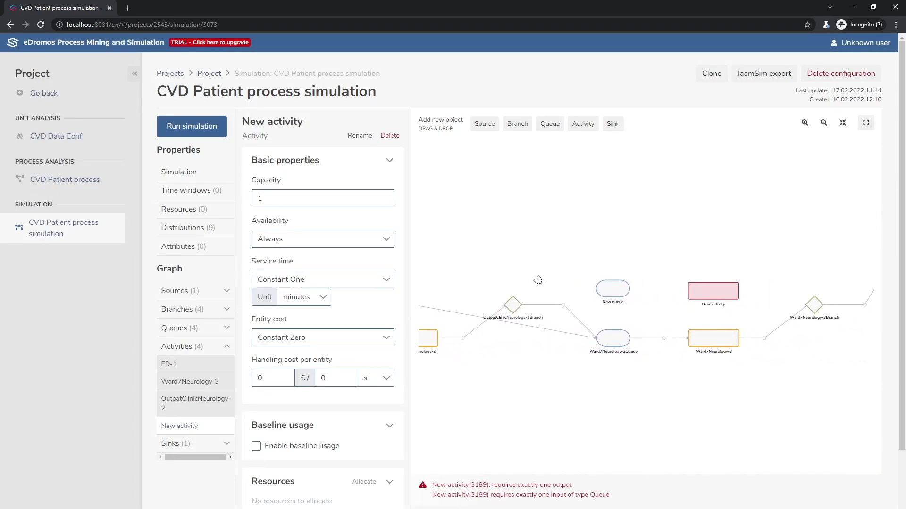
{"action": "left_click", "coordinate": [227, 310]}
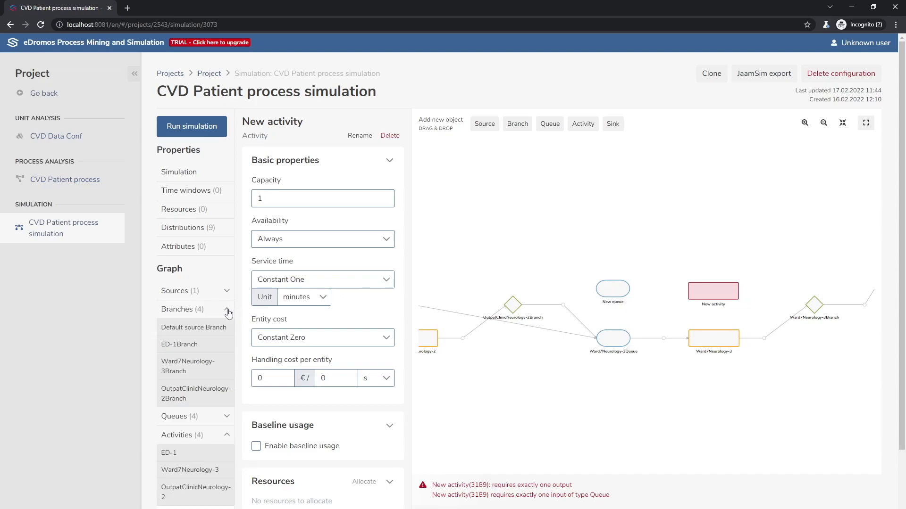
{"action": "left_click", "coordinate": [227, 419]}
{"action": "left_click", "coordinate": [185, 503]}
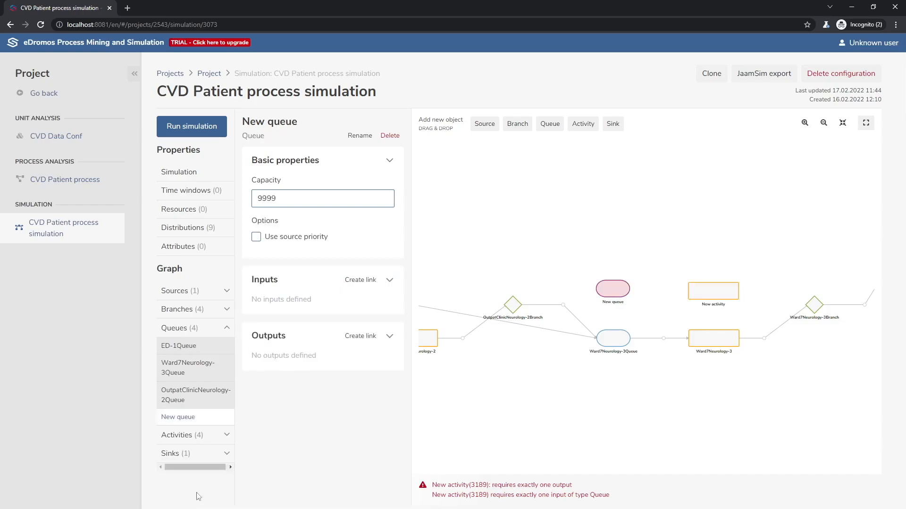
{"action": "left_click", "coordinate": [365, 282]}
{"action": "left_click", "coordinate": [363, 290]}
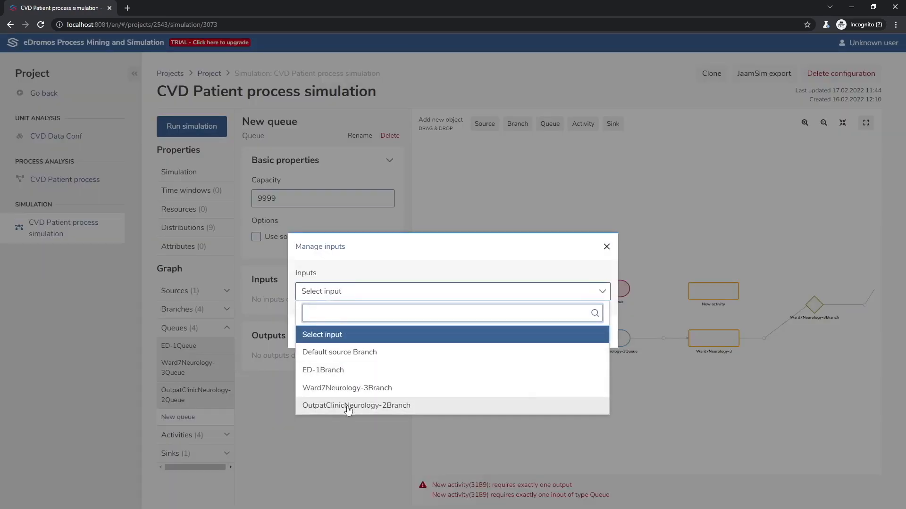
{"action": "left_click", "coordinate": [349, 407]}
{"action": "left_click", "coordinate": [315, 331]}
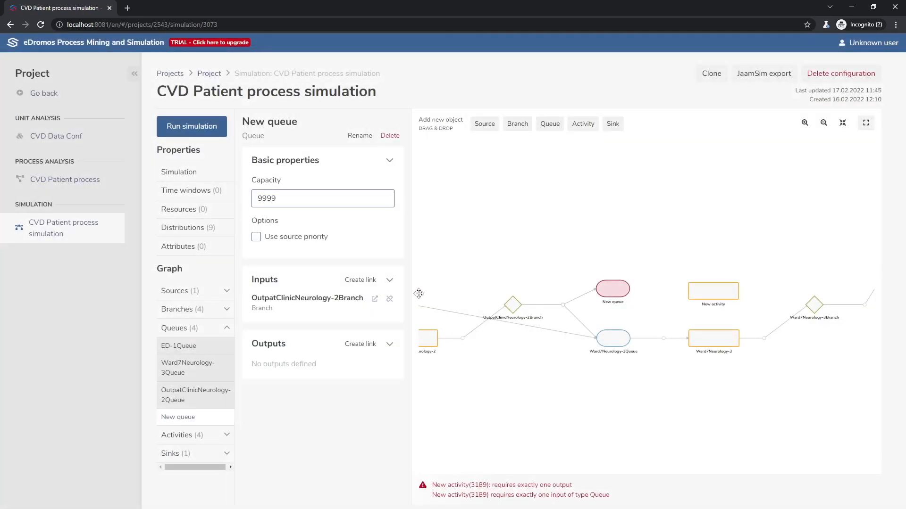
- Add ED-1Branch as a second input of the new queue
{"action": "left_click", "coordinate": [363, 280]}
{"action": "left_click", "coordinate": [362, 293]}
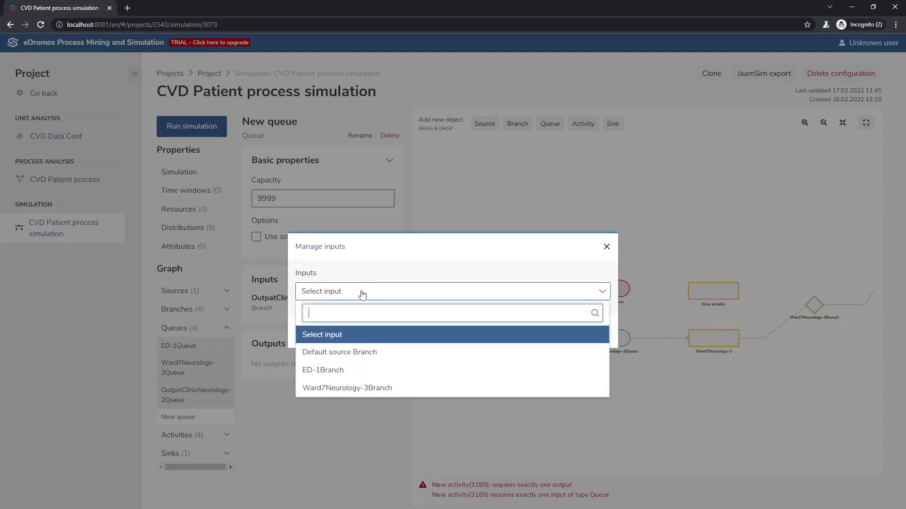
{"action": "left_click", "coordinate": [348, 370]}
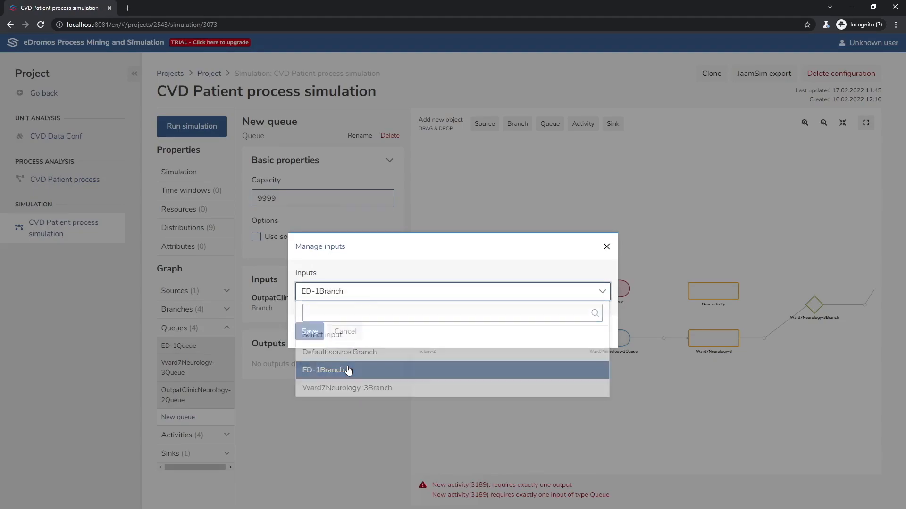
{"action": "left_click", "coordinate": [309, 332]}
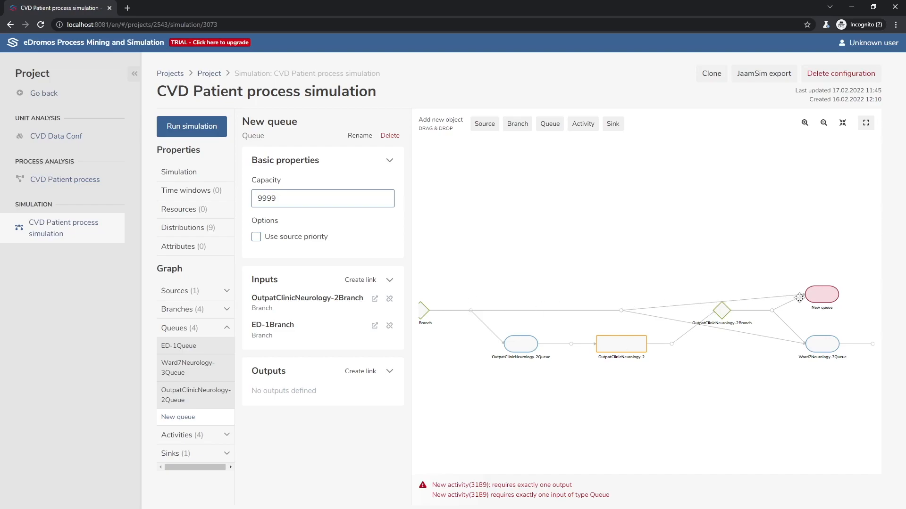
- Link the new queue's output to the new activity
{"action": "left_click_drag", "start_coordinate": [705, 388], "coordinate": [475, 373]}
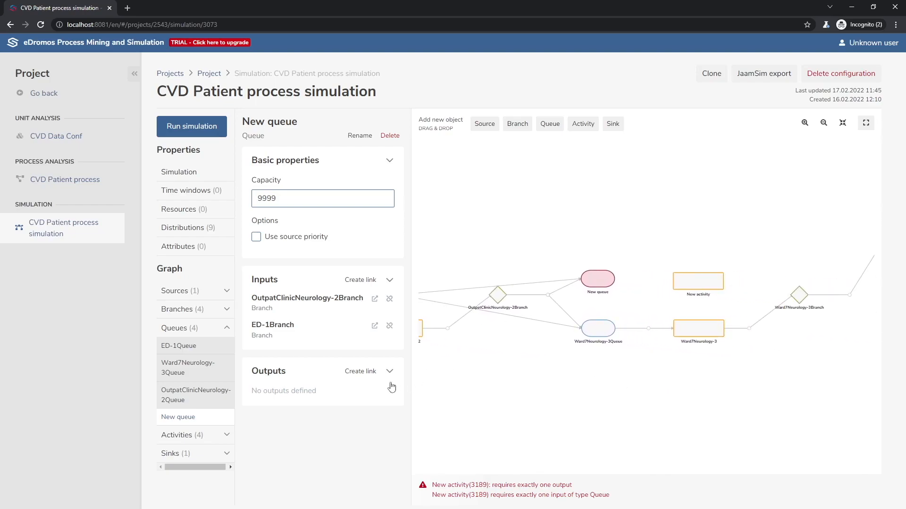
{"action": "left_click", "coordinate": [359, 373]}
{"action": "left_click", "coordinate": [362, 293]}
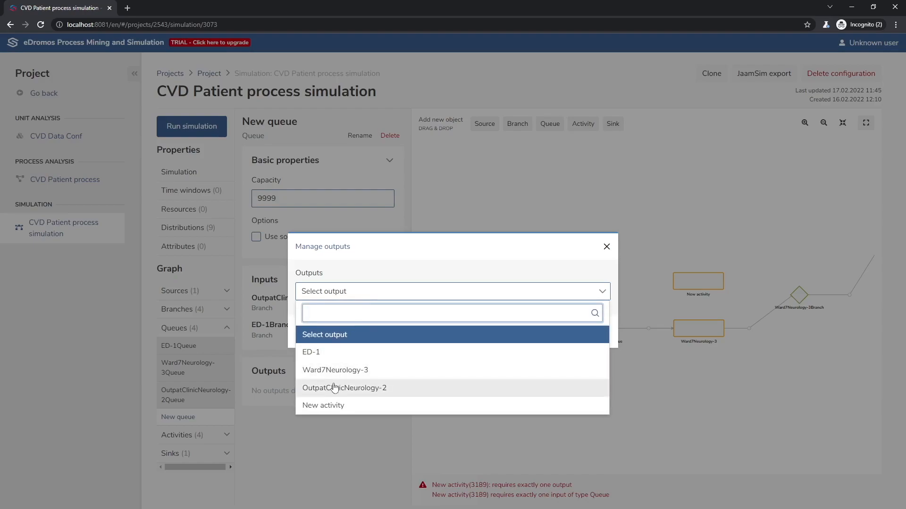
{"action": "left_click", "coordinate": [333, 405]}
{"action": "left_click", "coordinate": [309, 332]}
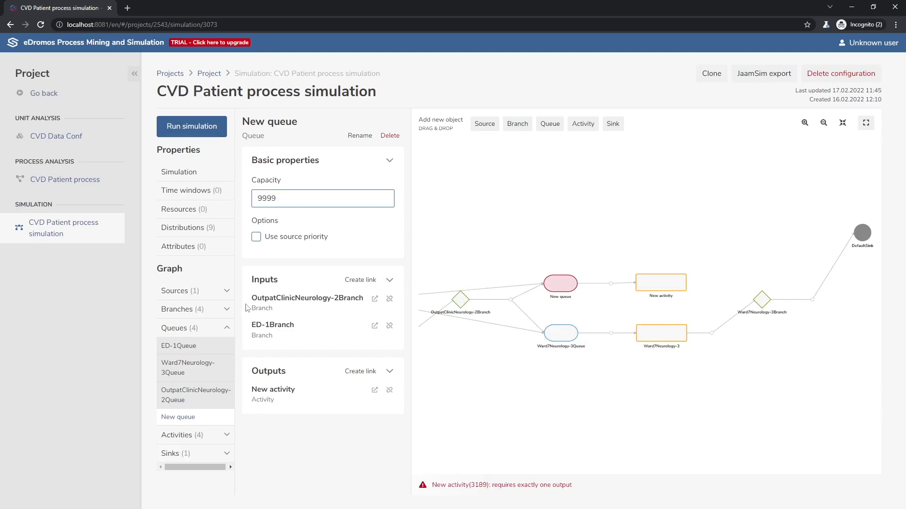
- Set the New queue rate to 50 in the default routing rules of OutpatClinicNeurology-2Branch
{"action": "left_click", "coordinate": [227, 310]}
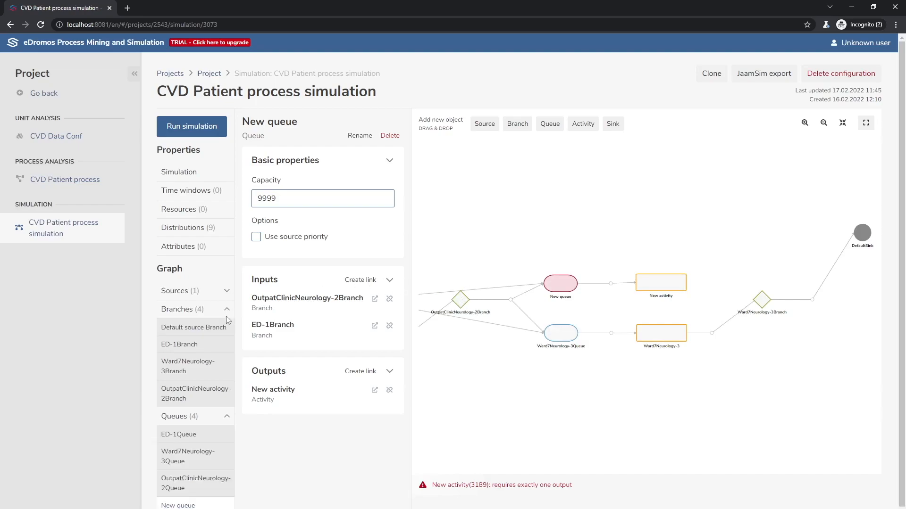
{"action": "left_click", "coordinate": [205, 401]}
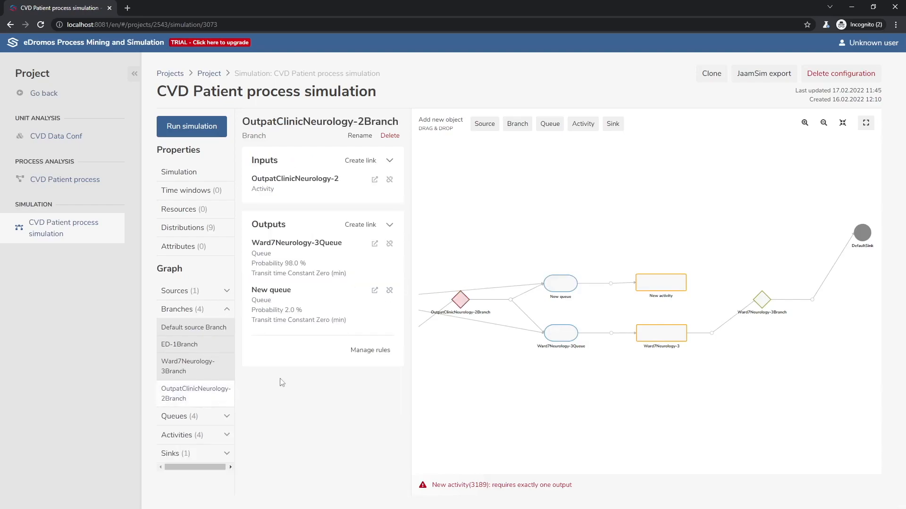
{"action": "left_click", "coordinate": [366, 351]}
{"action": "double_click", "coordinate": [411, 285]}
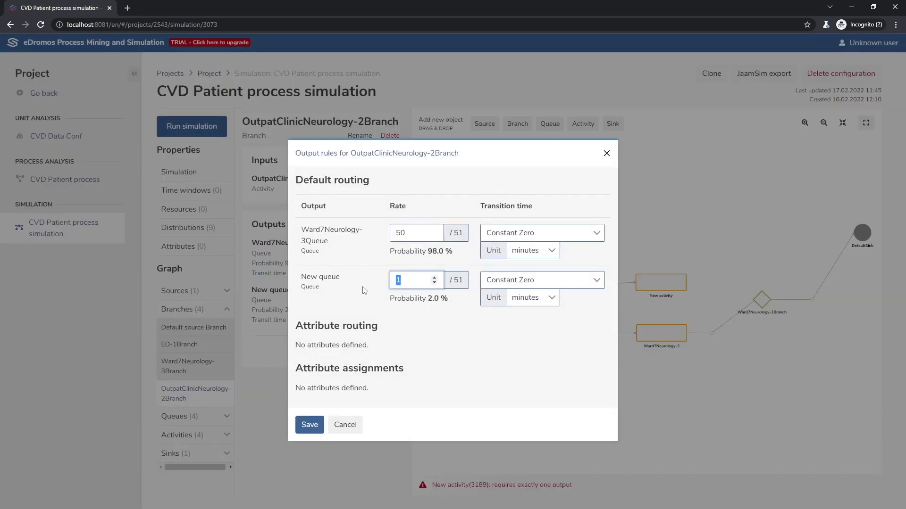
{"action": "type", "text": "50"}
{"action": "left_click", "coordinate": [404, 233]}
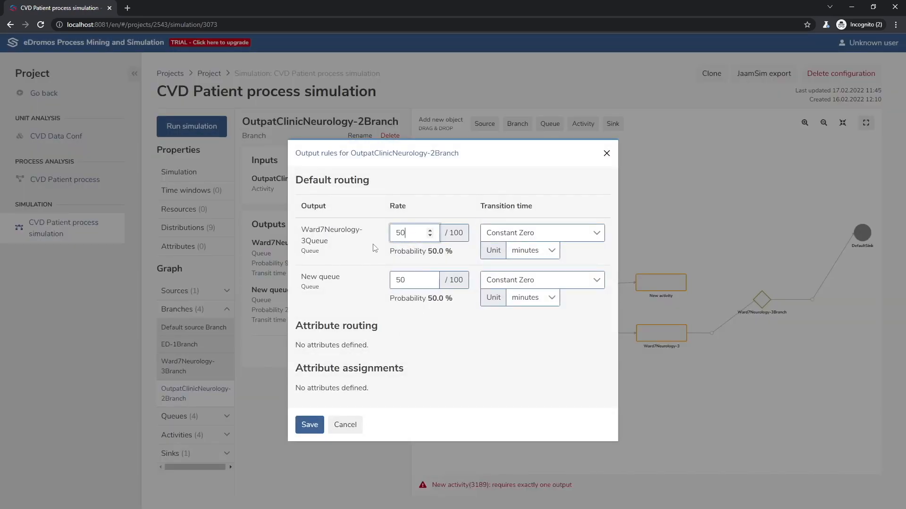
{"action": "left_click", "coordinate": [308, 425]}
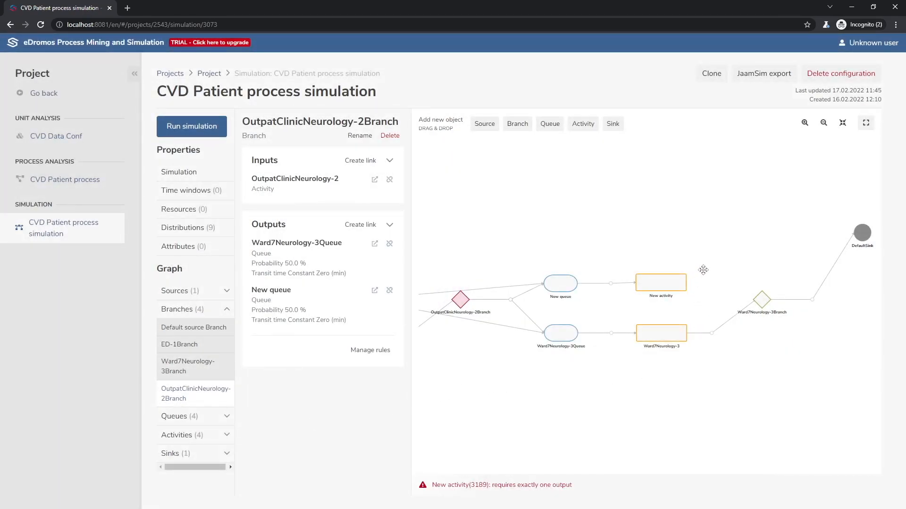
- Link the new activity's output to Ward7Neurology-3Branch
{"action": "left_click", "coordinate": [227, 436]}
{"action": "left_click", "coordinate": [205, 508]}
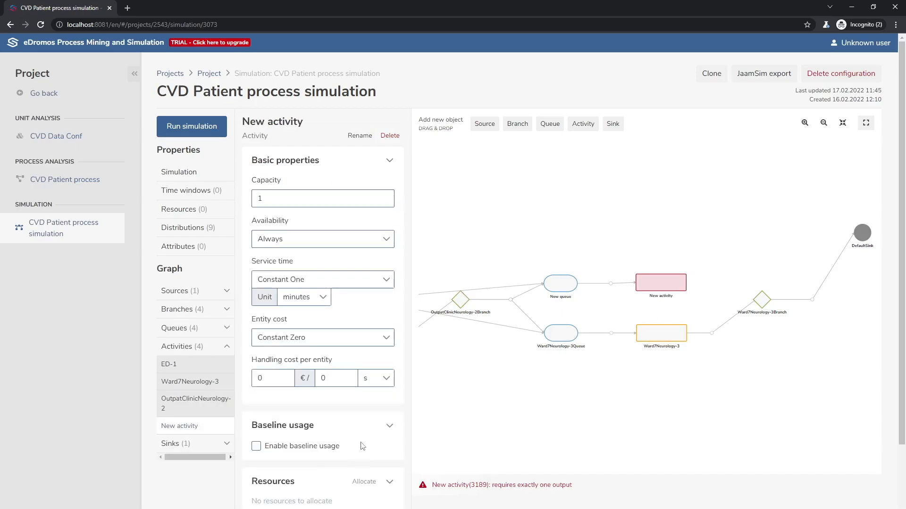
{"action": "scroll", "coordinate": [349, 427], "scroll_direction": "down", "scroll_amount": 3}
{"action": "left_click", "coordinate": [361, 483]}
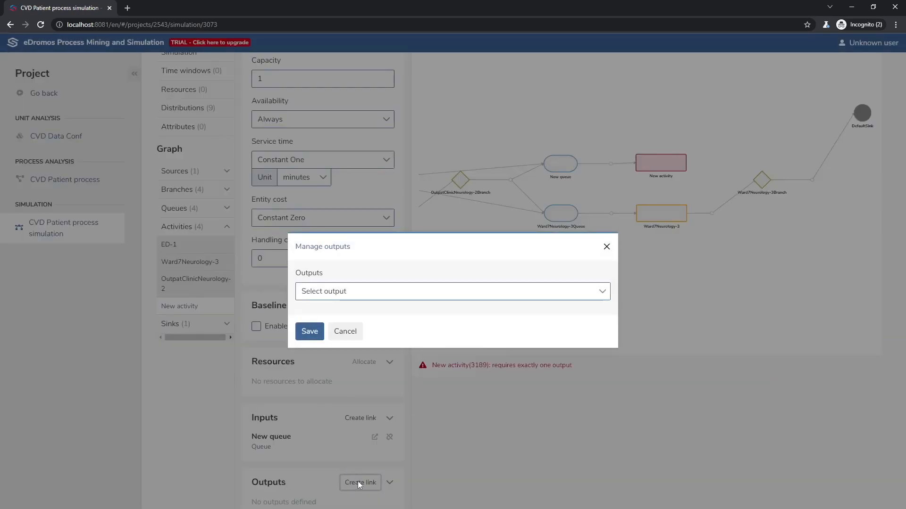
{"action": "left_click", "coordinate": [491, 296]}
{"action": "left_click", "coordinate": [443, 393]}
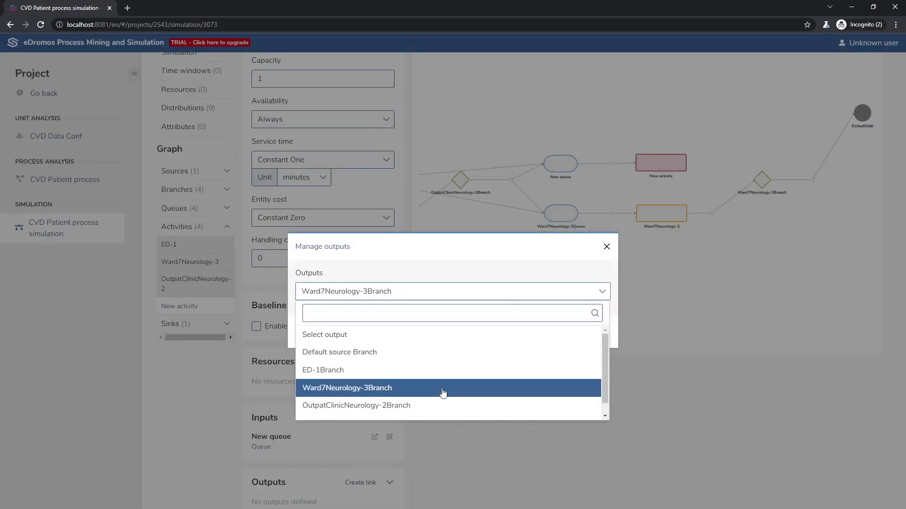
{"action": "left_click", "coordinate": [311, 331]}
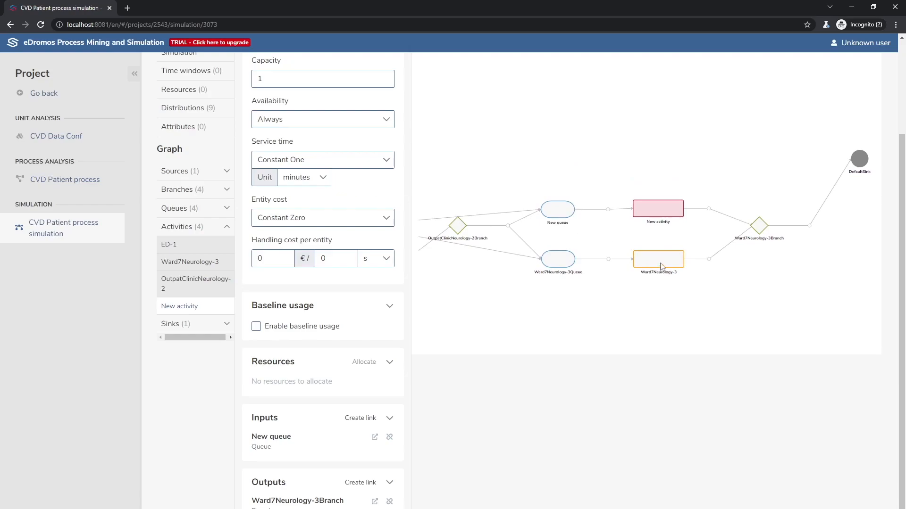
- Set both the service time and the entity cost of the new activity to the Ward7Neurology-3 Service Time distribution
{"action": "left_click", "coordinate": [218, 267]}
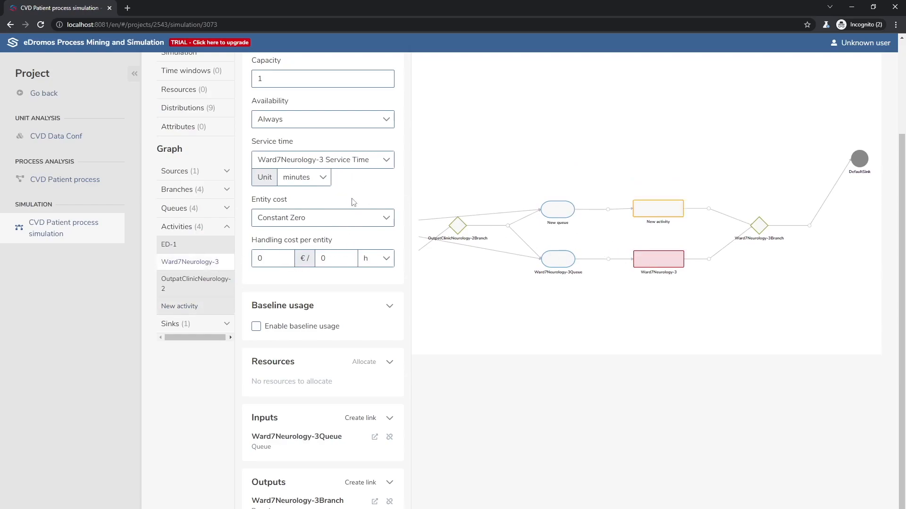
{"action": "left_click", "coordinate": [198, 307]}
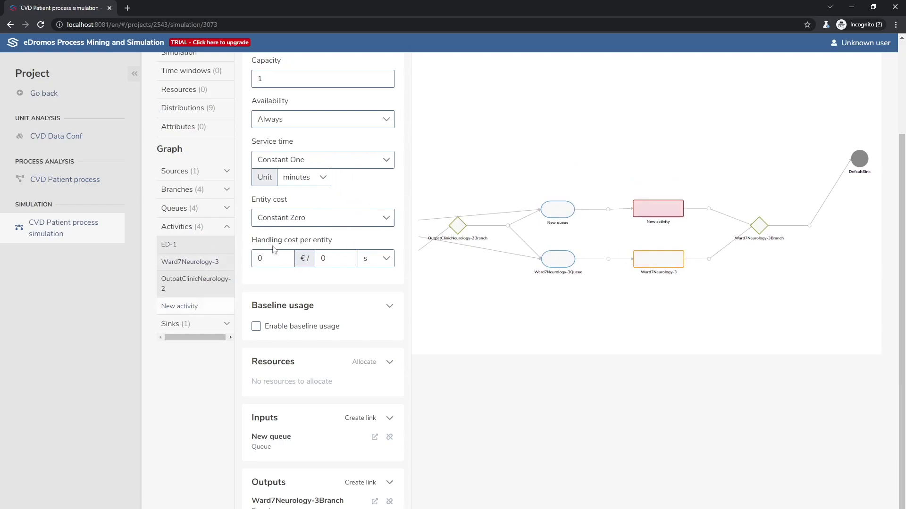
{"action": "left_click", "coordinate": [380, 164]}
{"action": "scroll", "coordinate": [378, 200], "scroll_direction": "up", "scroll_amount": 3}
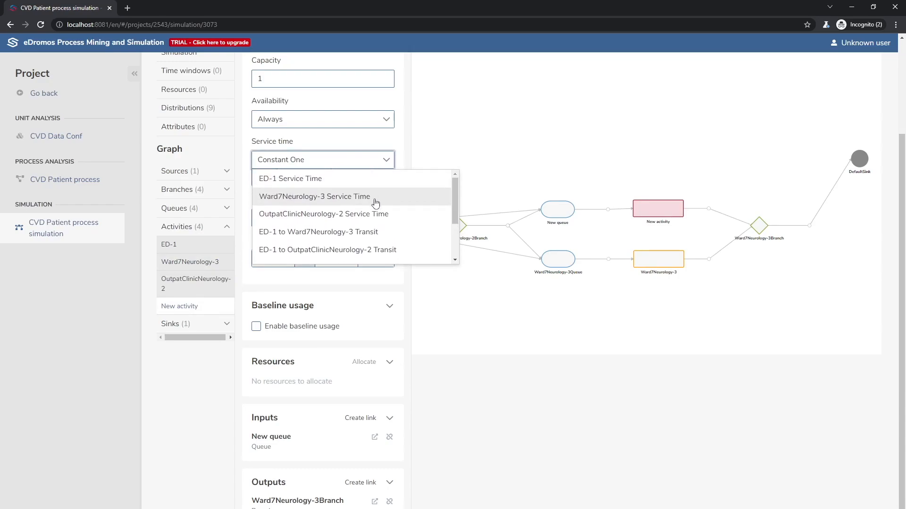
{"action": "left_click", "coordinate": [375, 201]}
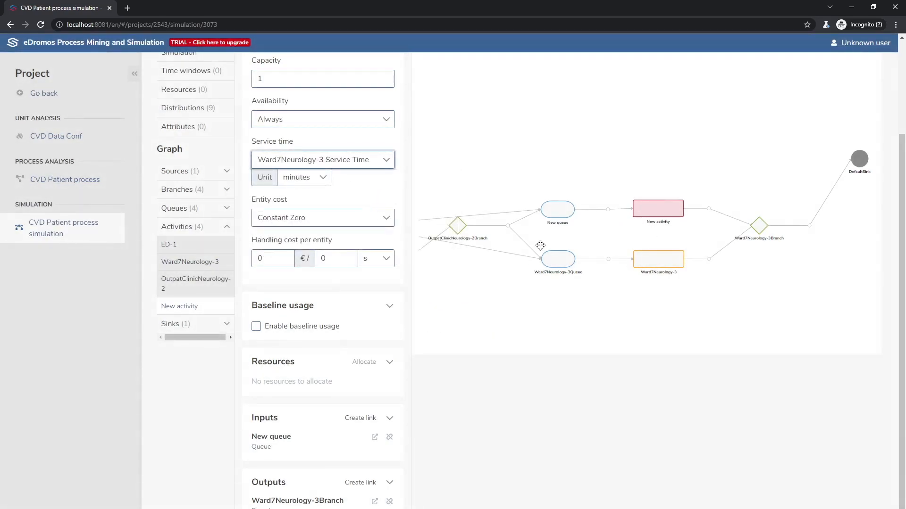
{"action": "left_click", "coordinate": [379, 222]}
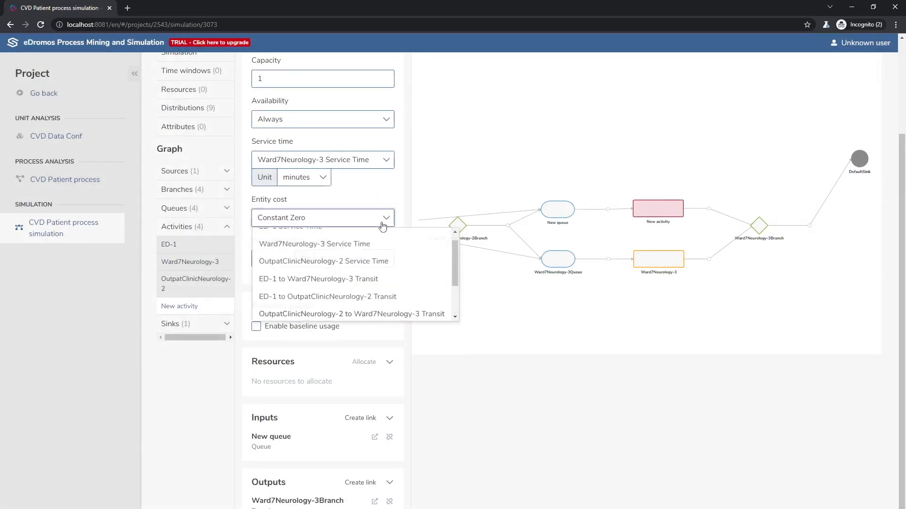
{"action": "left_click", "coordinate": [358, 245]}
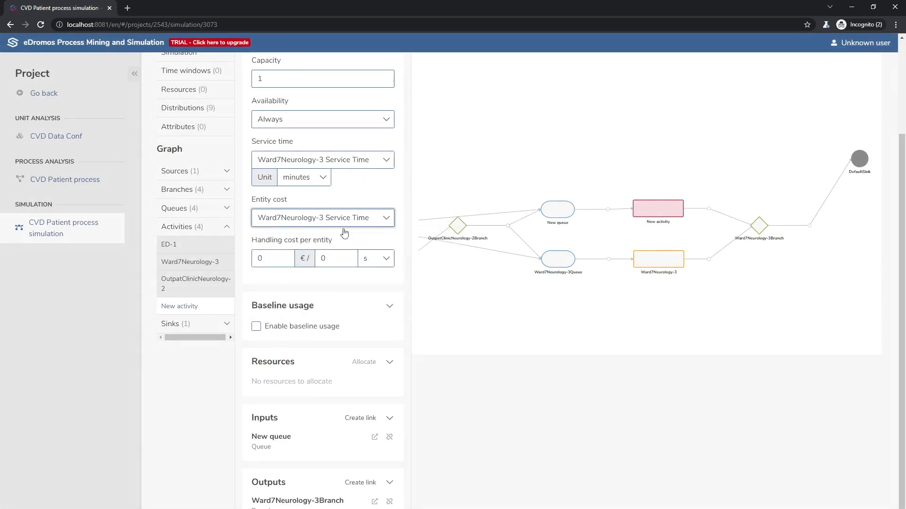
- Set the entity cost of the Ward7Neurology-3 activity to the Ward7Neurology-3 Service Time distribution
{"action": "left_click", "coordinate": [215, 263]}
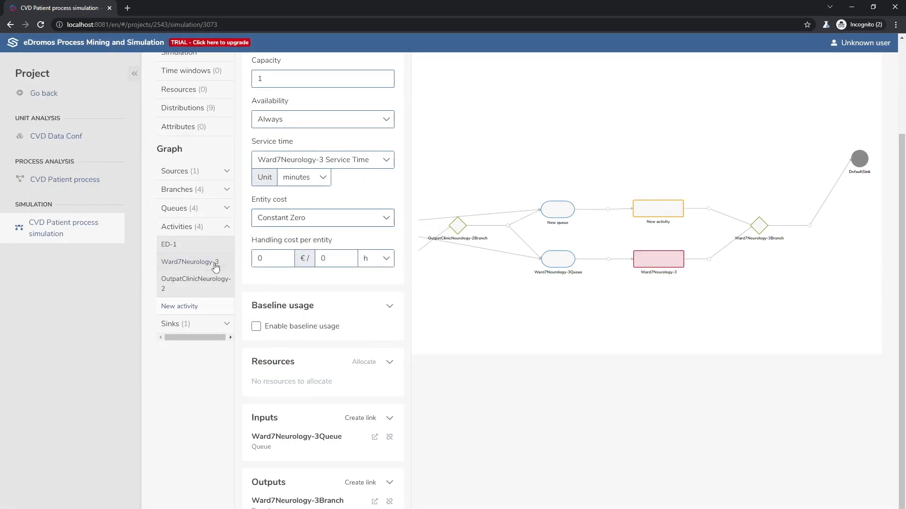
{"action": "left_click", "coordinate": [382, 222]}
{"action": "left_click", "coordinate": [330, 244]}
{"action": "left_click_drag", "start_coordinate": [561, 285], "coordinate": [583, 290]}
{"action": "scroll", "coordinate": [583, 291], "scroll_direction": "down", "scroll_amount": 5}
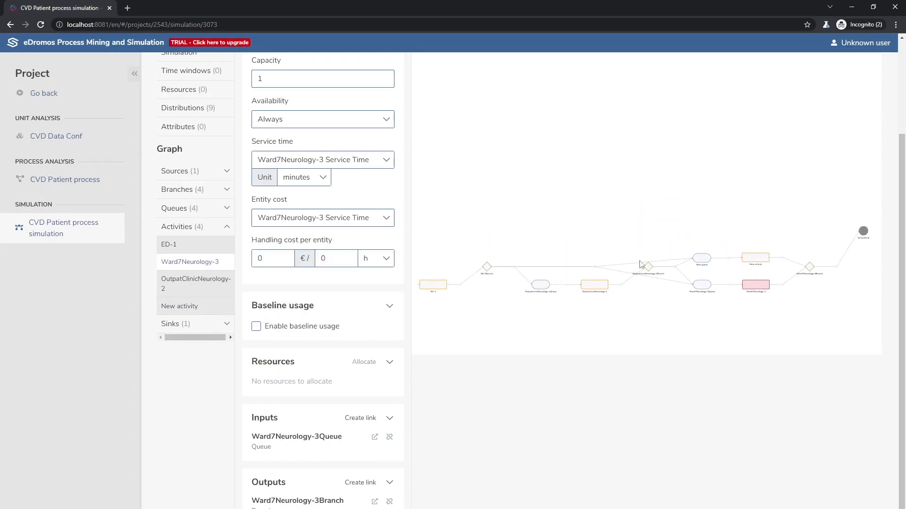
{"action": "scroll", "coordinate": [160, 198], "scroll_direction": "up", "scroll_amount": 3}
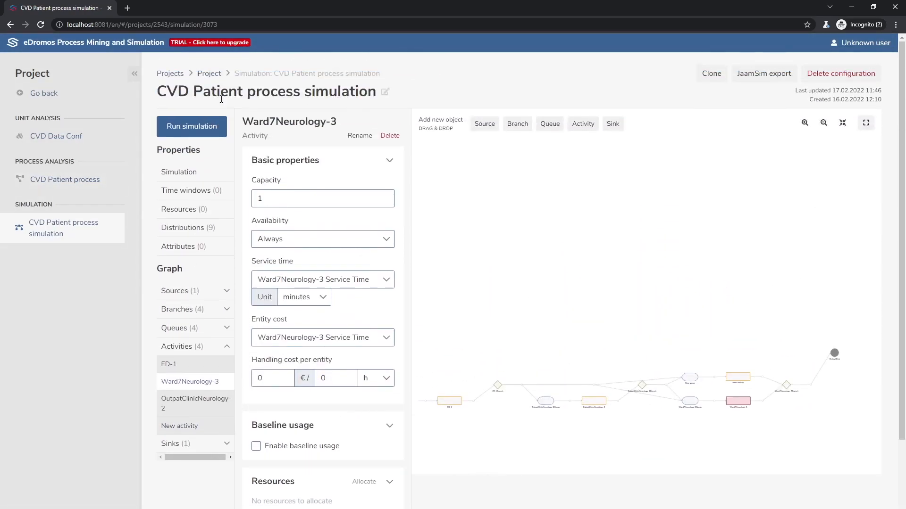
- Run the simulation and play its animation for a while around the two parallel neurology queues, pausing it partway
{"action": "left_click", "coordinate": [192, 127]}
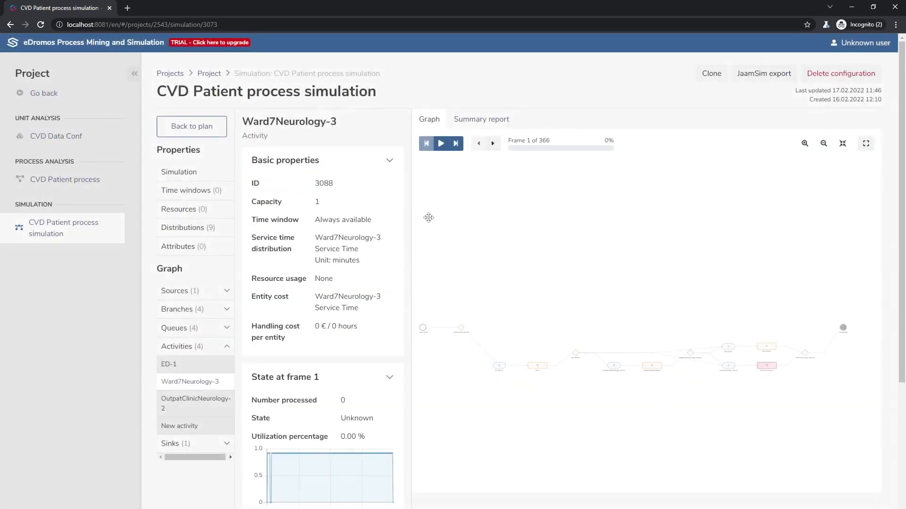
{"action": "scroll", "coordinate": [807, 389], "scroll_direction": "up", "scroll_amount": 5}
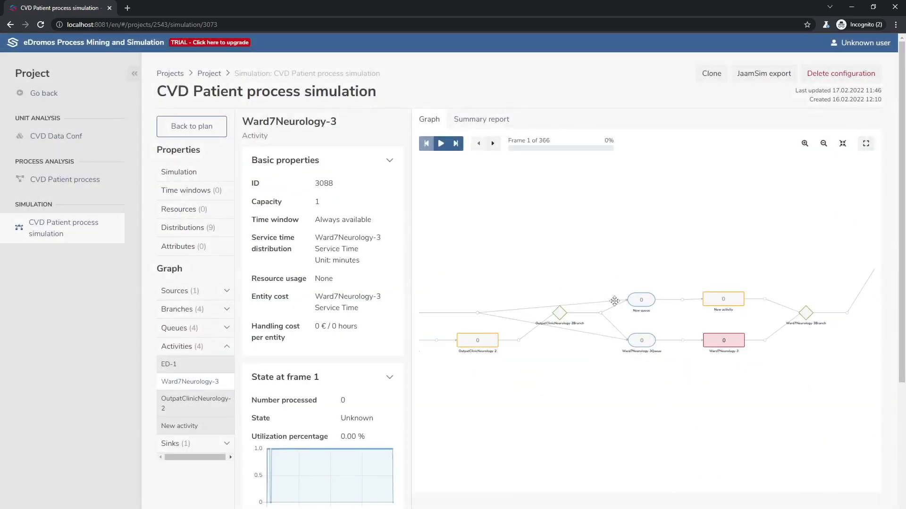
{"action": "left_click", "coordinate": [440, 143]}
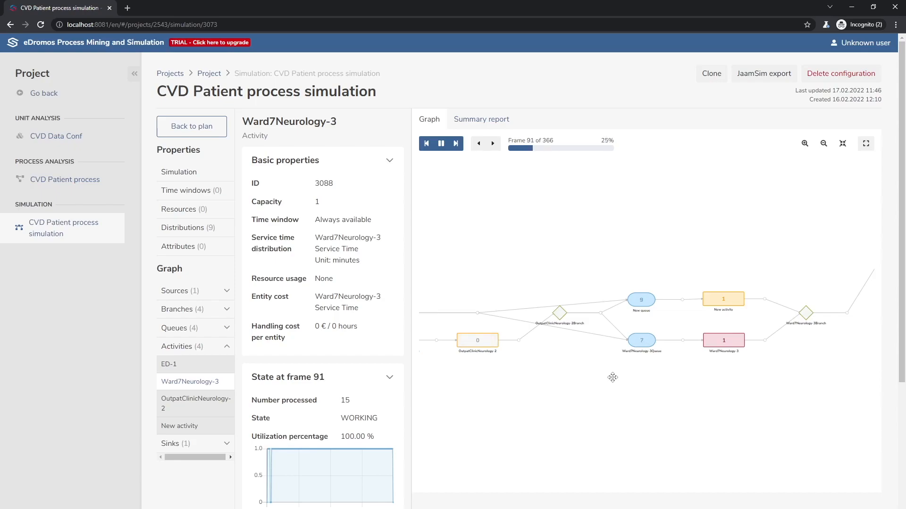
{"action": "left_click", "coordinate": [442, 145]}
- Examine the summary report, expanding the charts of the new activity and Ward7Neurology-3 to compare their utilization
{"action": "left_click", "coordinate": [468, 119]}
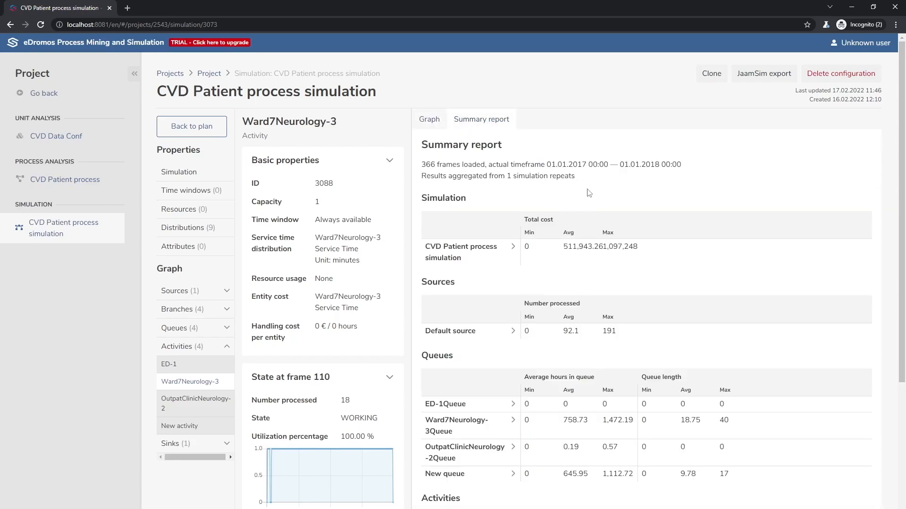
{"action": "scroll", "coordinate": [634, 265], "scroll_direction": "down", "scroll_amount": 5}
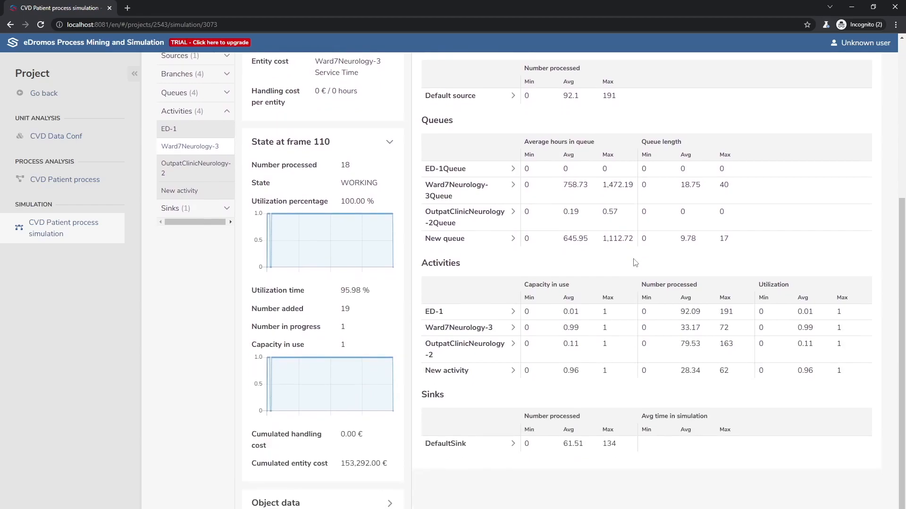
{"action": "left_click", "coordinate": [514, 371]}
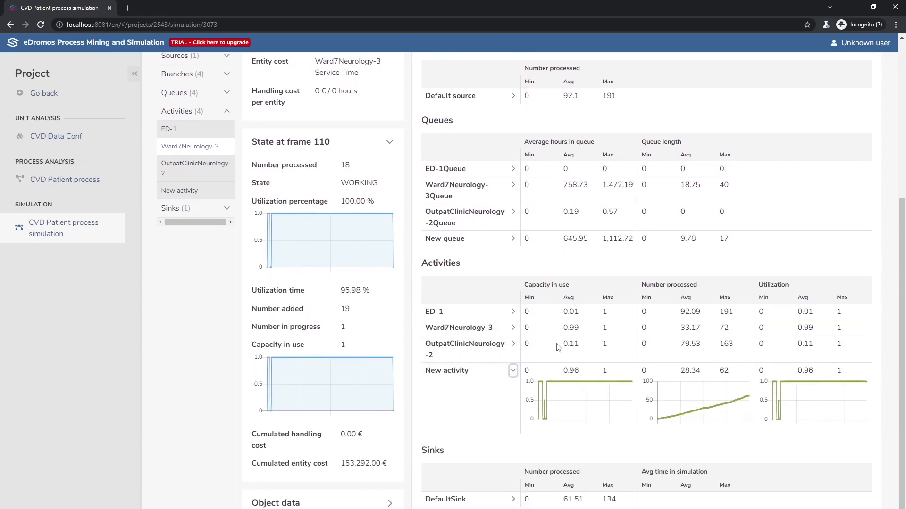
{"action": "left_click", "coordinate": [513, 328]}
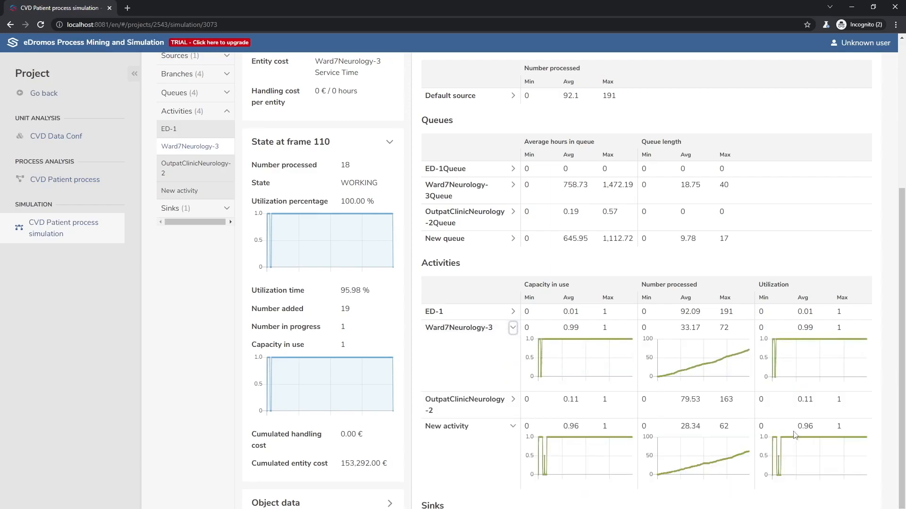